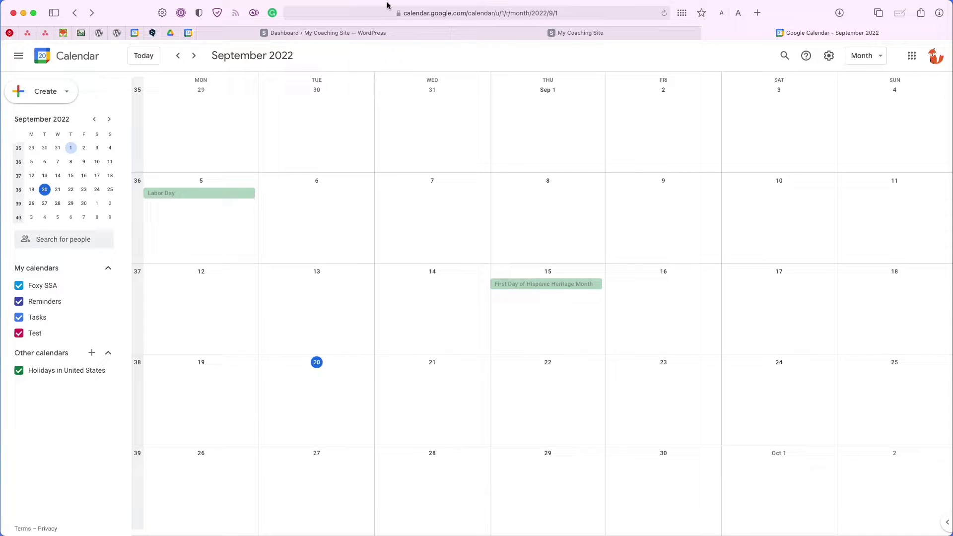
Step: On My Coaching Site's Contact page, pick the Thursday September 22, 10:00 AM Consultation Phone Call slot
click(473, 35)
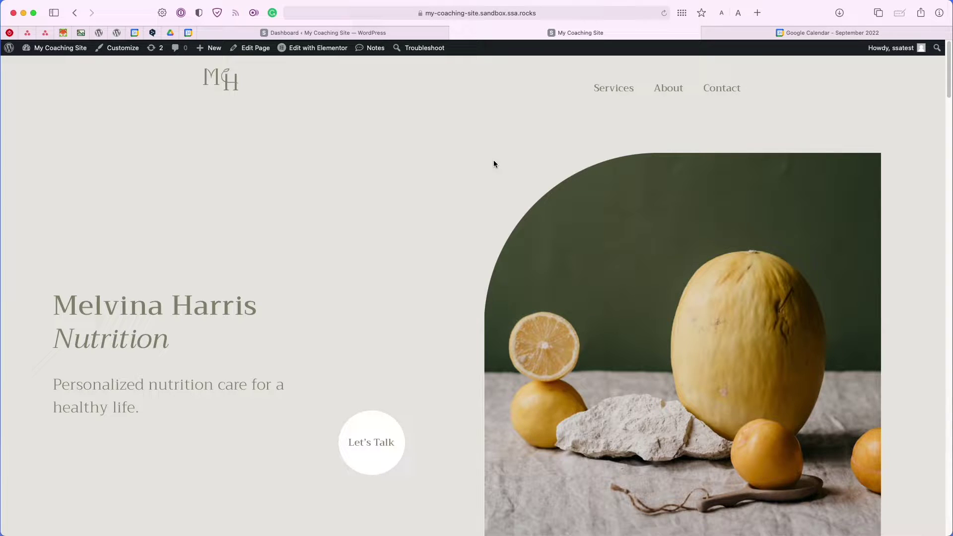
click(724, 94)
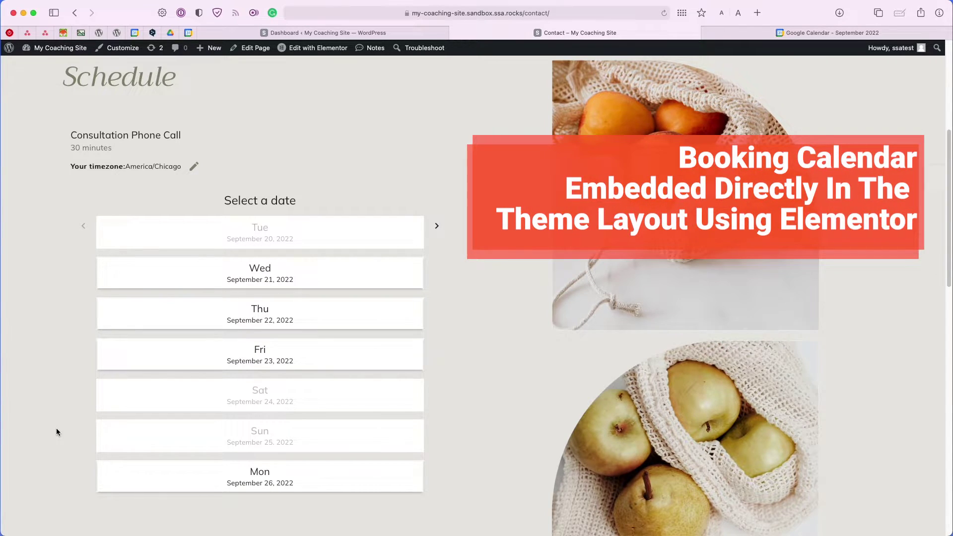
scroll(54, 430, down, 5)
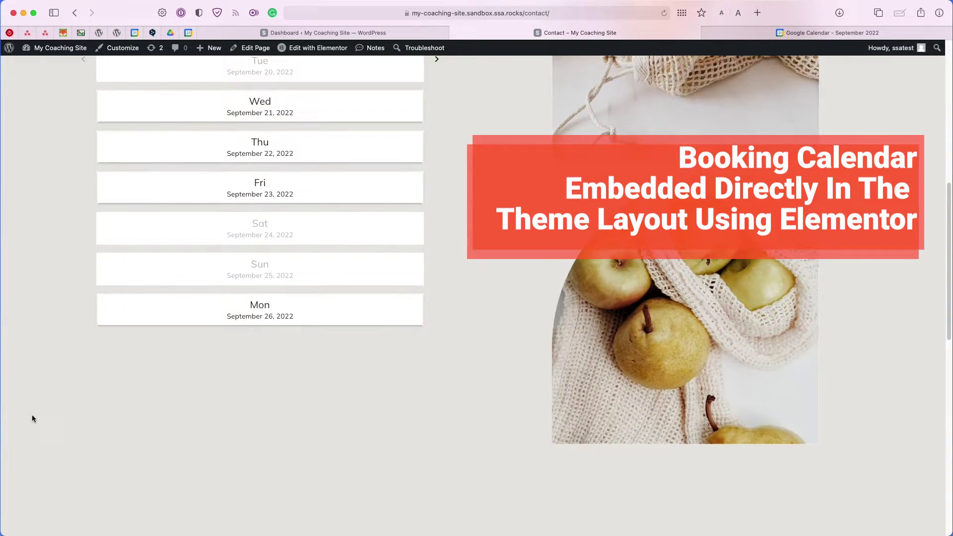
scroll(32, 419, up, 5)
click(195, 323)
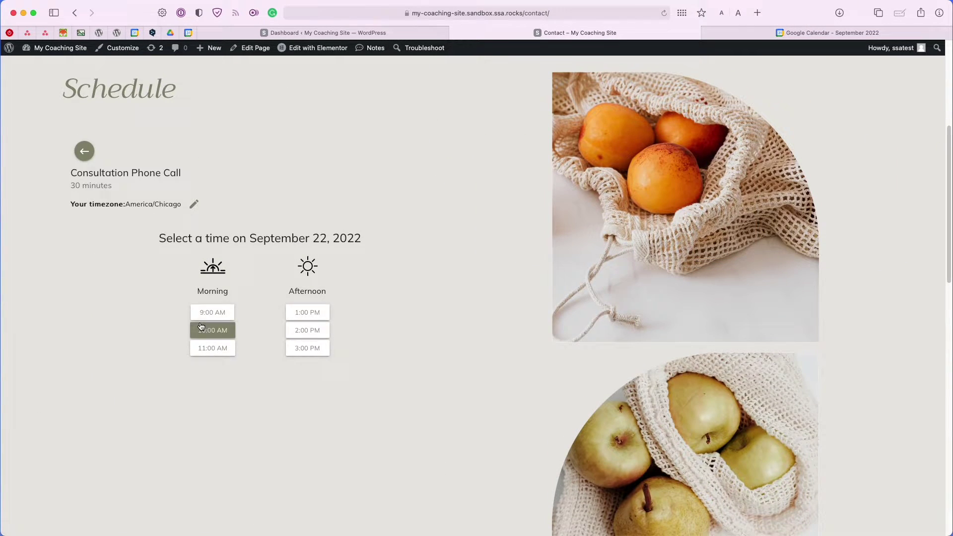
click(201, 326)
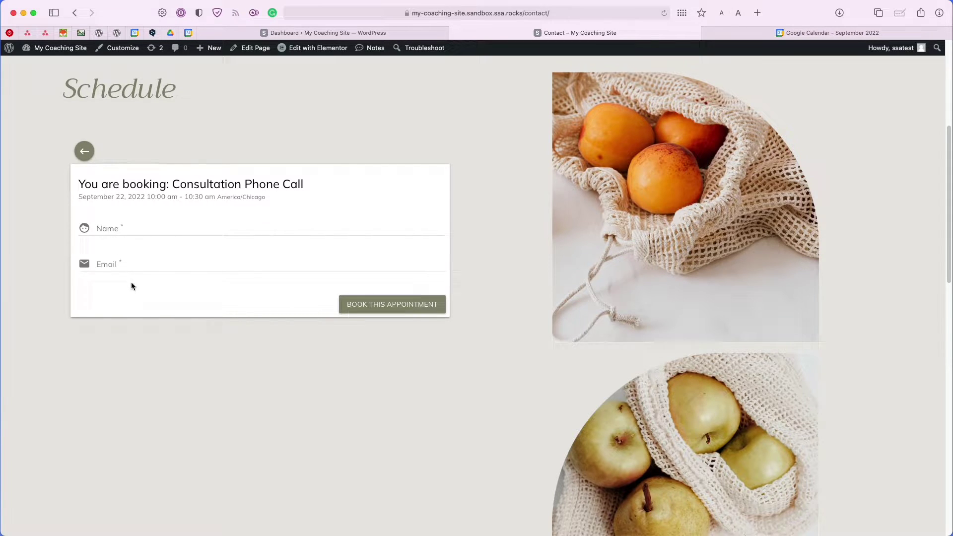
scroll(131, 283, up, 1)
scroll(290, 351, up, 1)
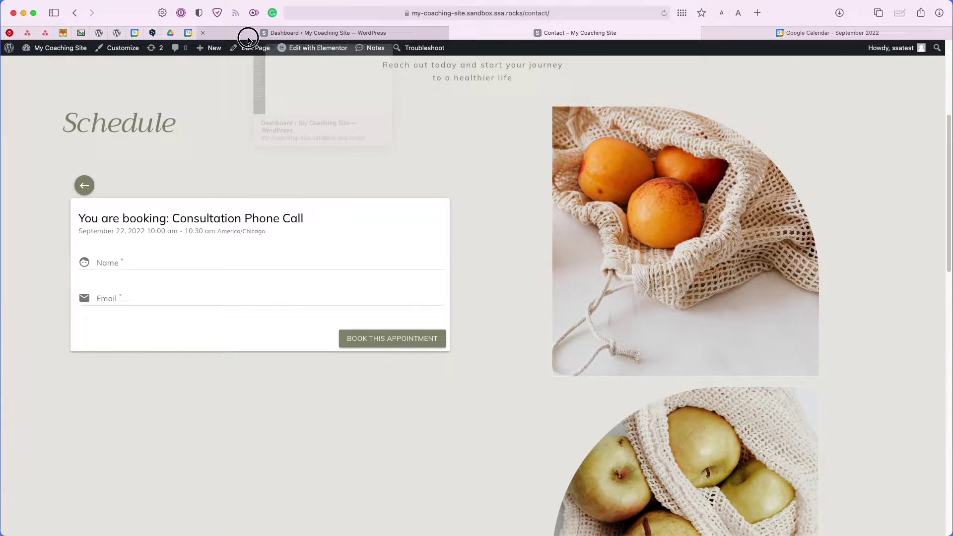
Step: In WordPress admin, browse the Appointments plugin's Appointment Types, Support and Settings pages, ending on Settings
click(250, 36)
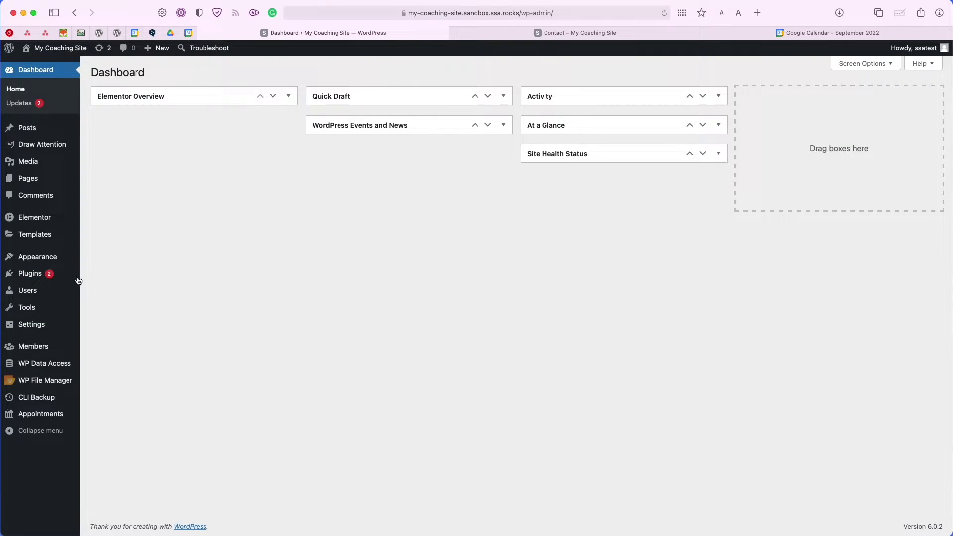
mouse_move(63, 414)
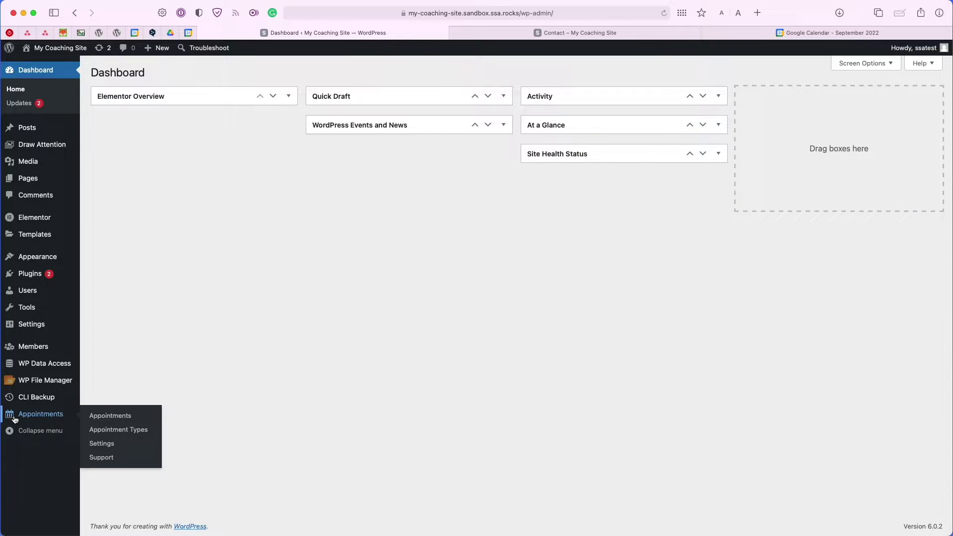
click(20, 417)
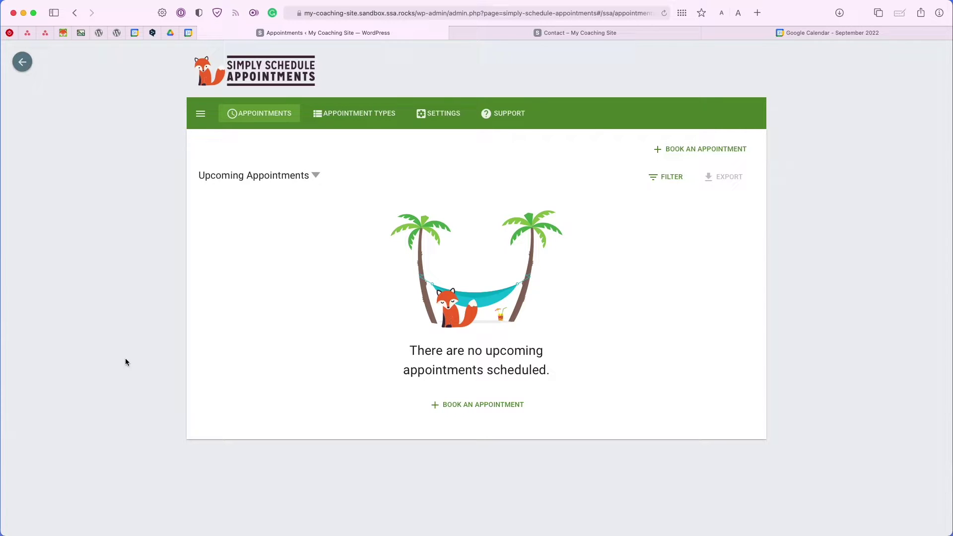
click(378, 118)
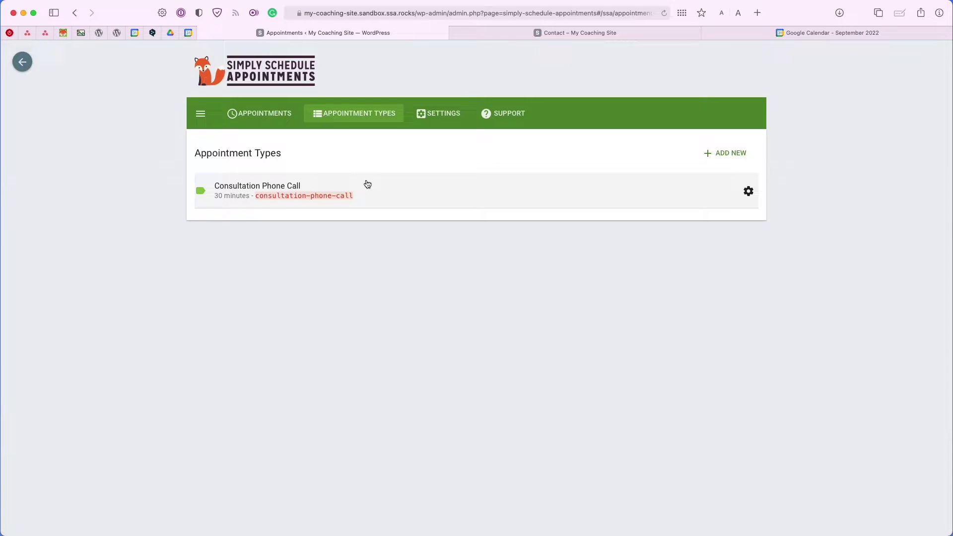
click(440, 116)
click(496, 122)
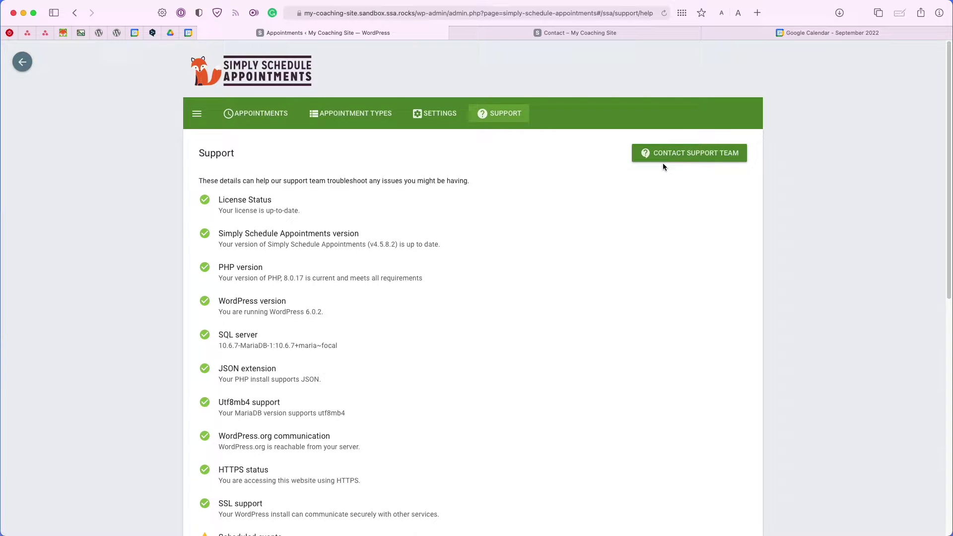
click(438, 119)
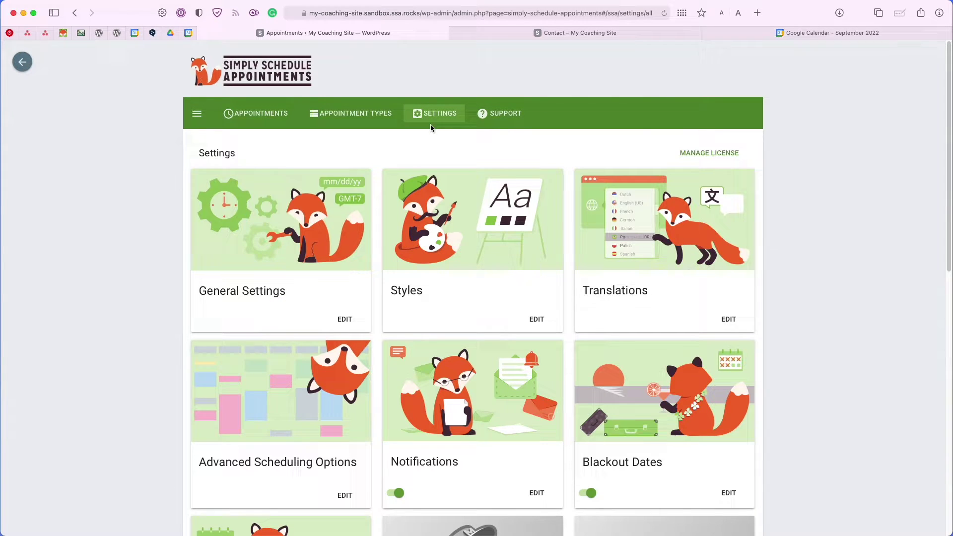
Step: Turn the Google integration card off and back on, leaving it enabled
scroll(431, 127, down, 6)
scroll(432, 129, down, 2)
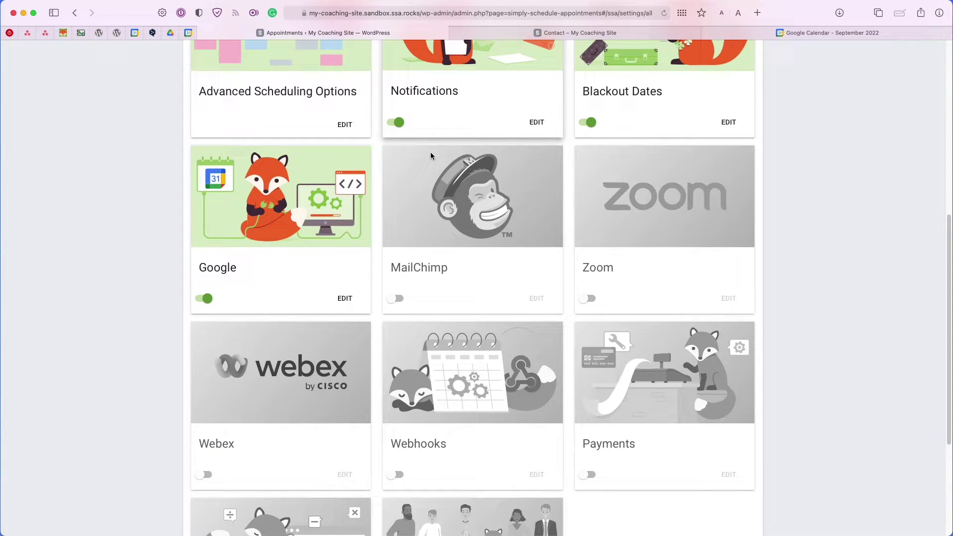
click(210, 299)
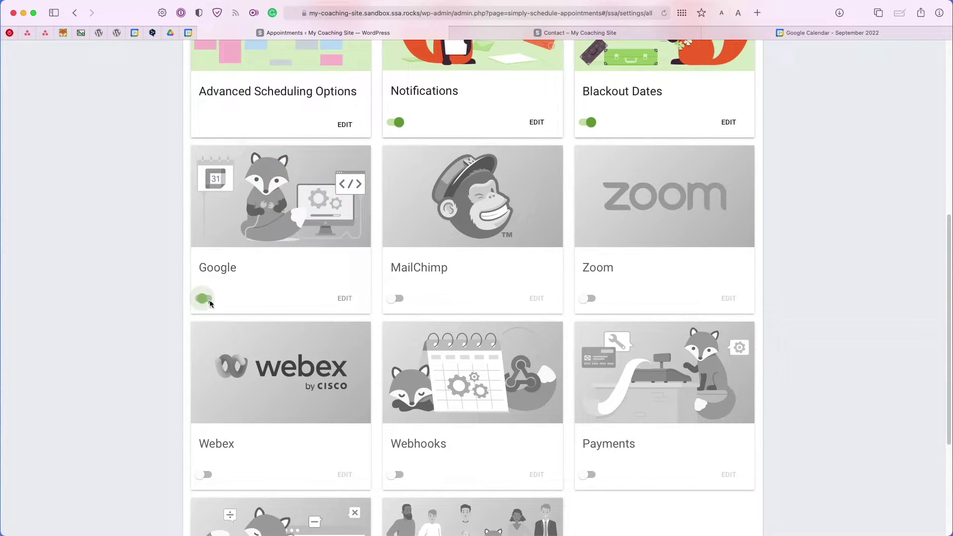
click(209, 299)
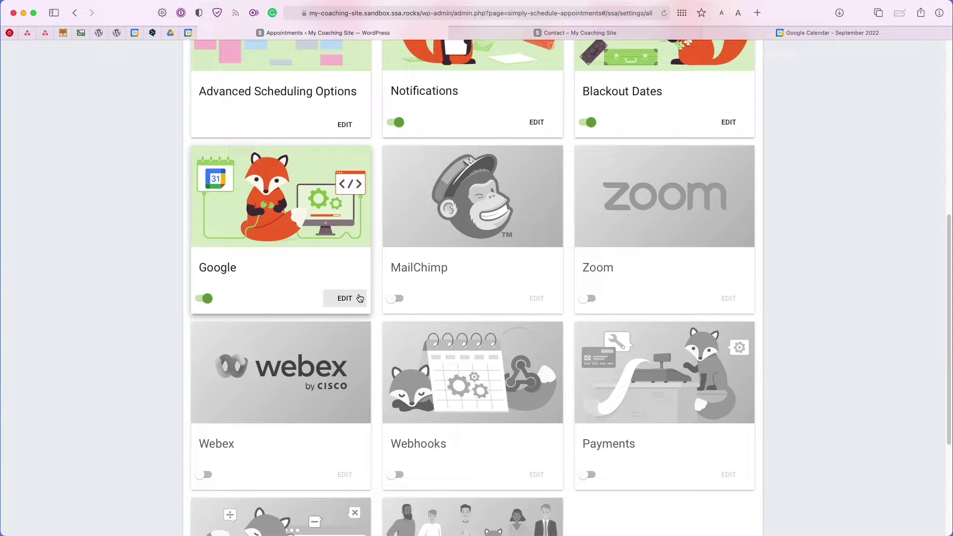
Step: Open the Google card's settings, compare them with the Google Calendar month view, then return
click(360, 299)
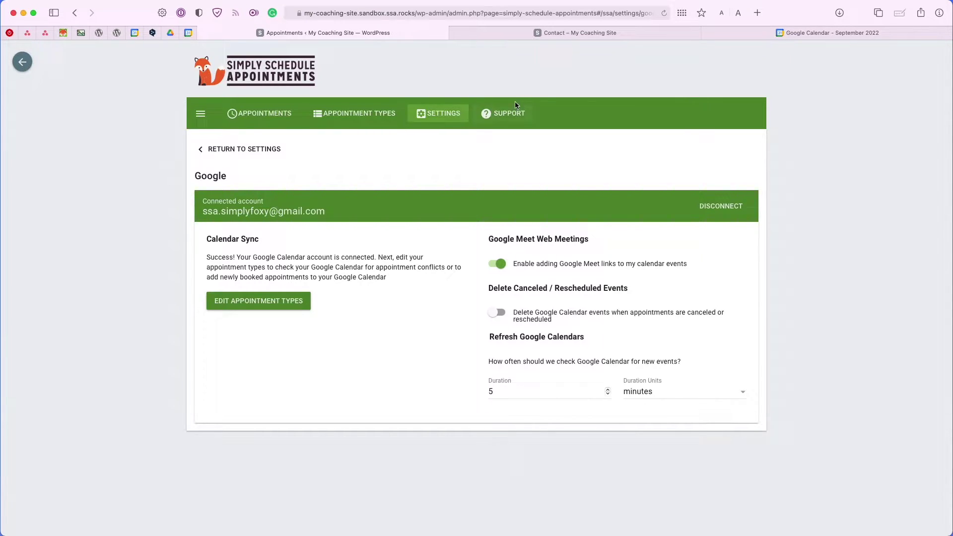
click(766, 34)
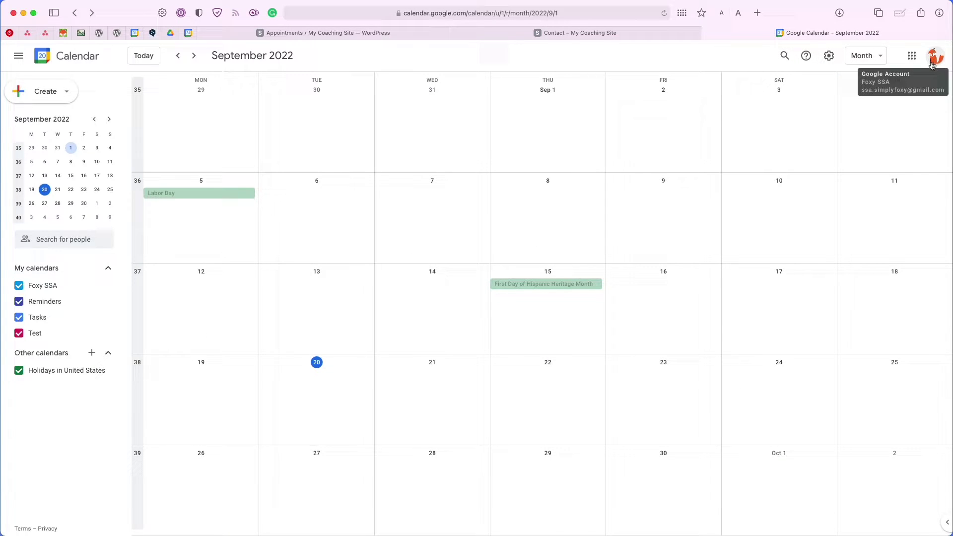
click(390, 35)
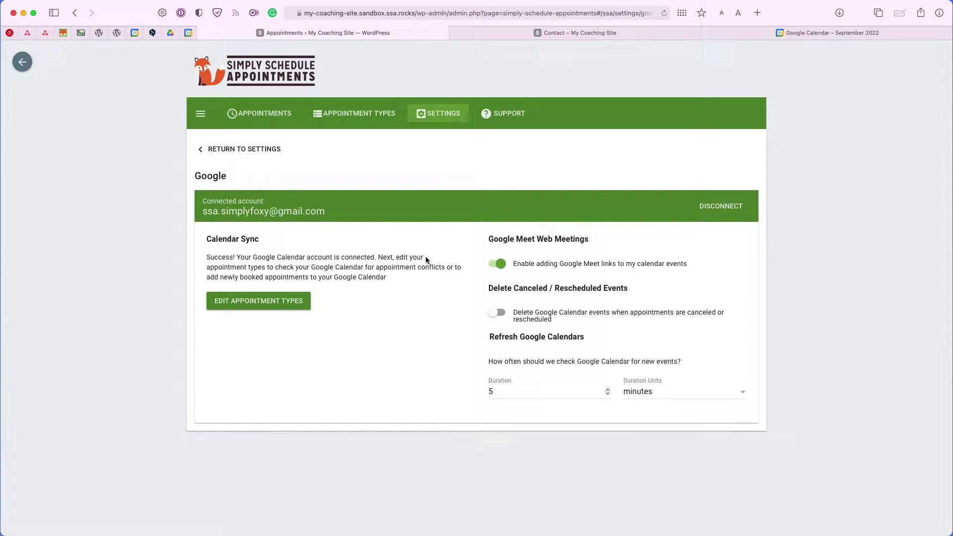
Step: Toggle the Google Meet links option and change the calendar refresh interval from 5 to 1 minute
click(497, 268)
double_click(509, 386)
text(1)
click(461, 381)
Step: Open the Consultation Phone Call appointment type for editing
click(365, 112)
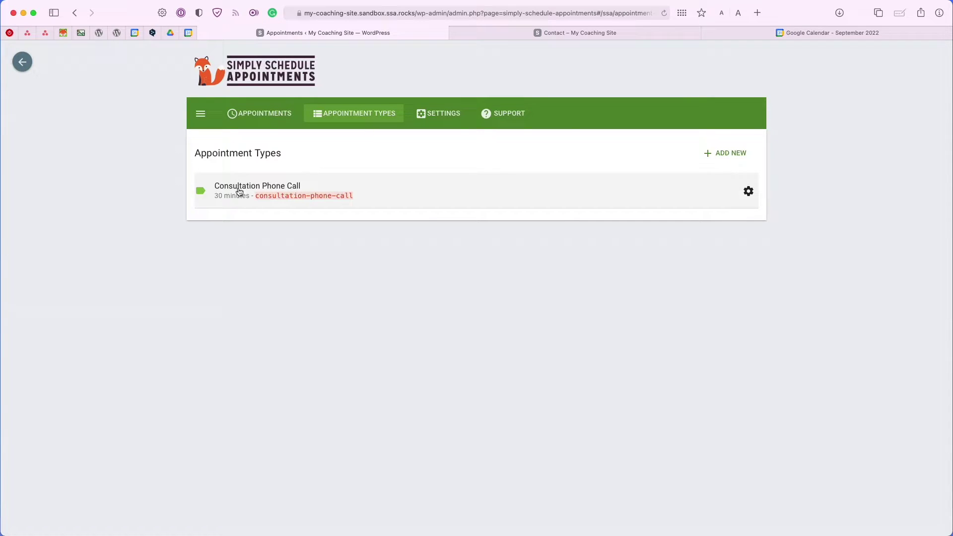
click(396, 198)
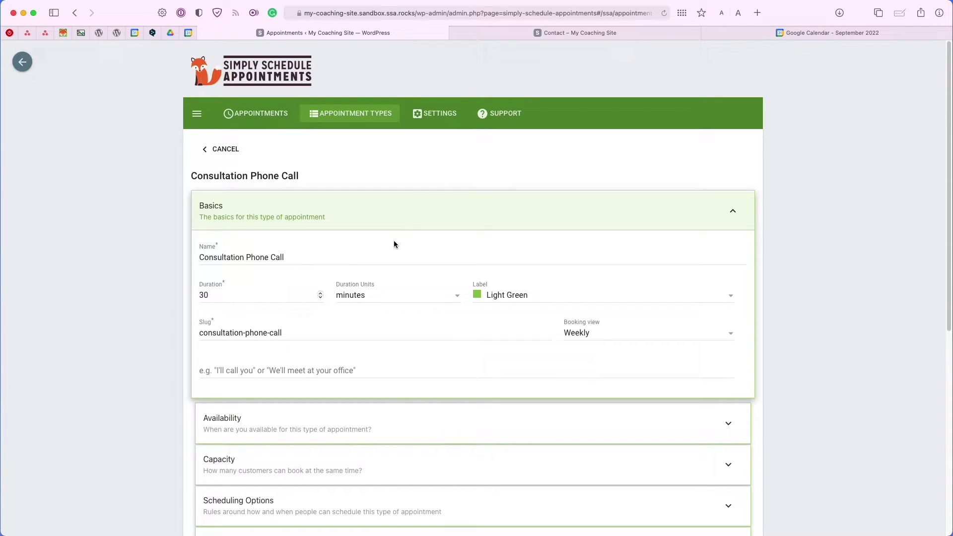
scroll(396, 241, down, 4)
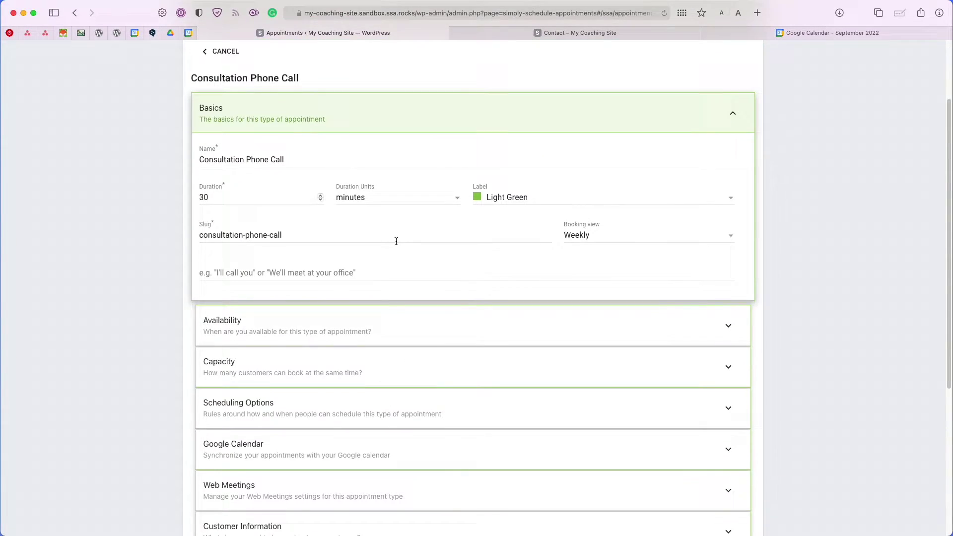
scroll(397, 242, down, 1)
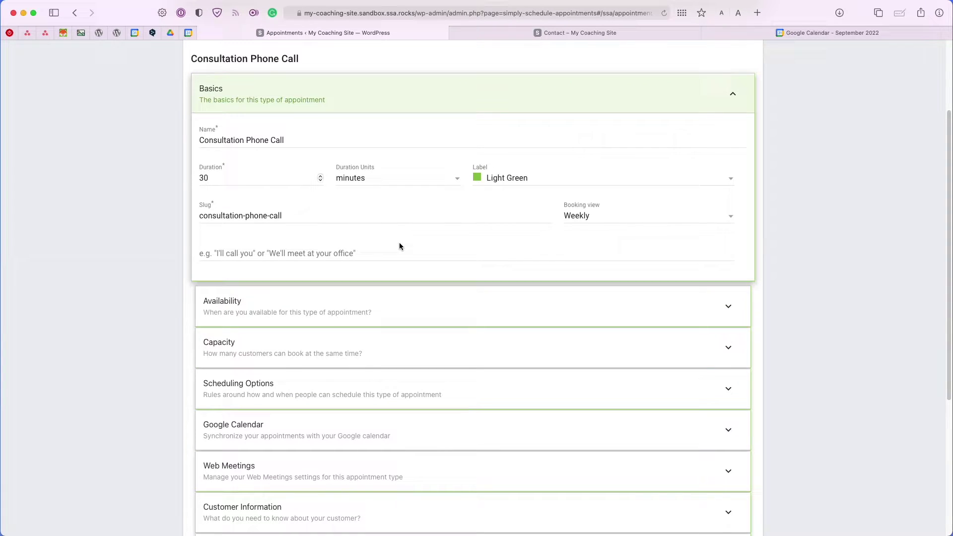
scroll(399, 246, down, 1)
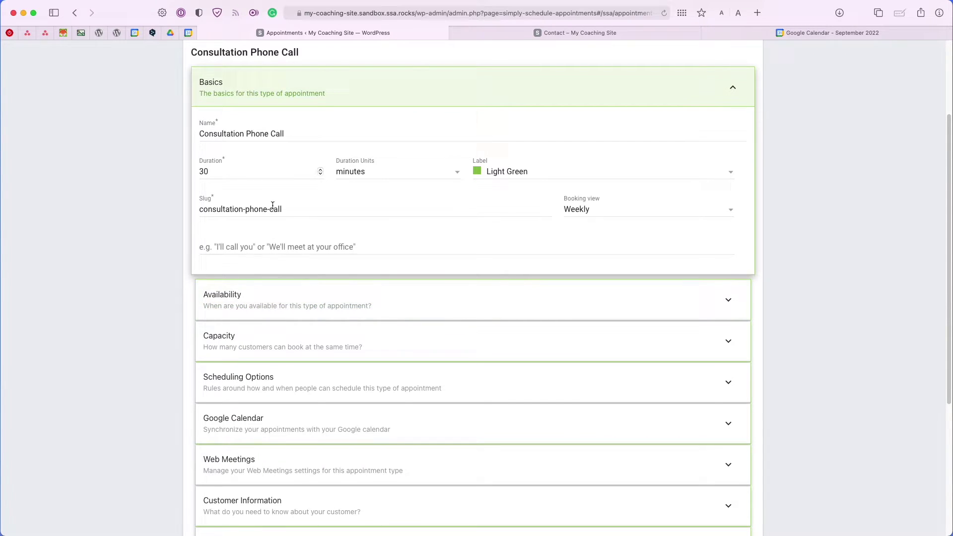
Step: Expand the Availability and Capacity panels and make the appointment type Individual
double_click(260, 176)
click(275, 290)
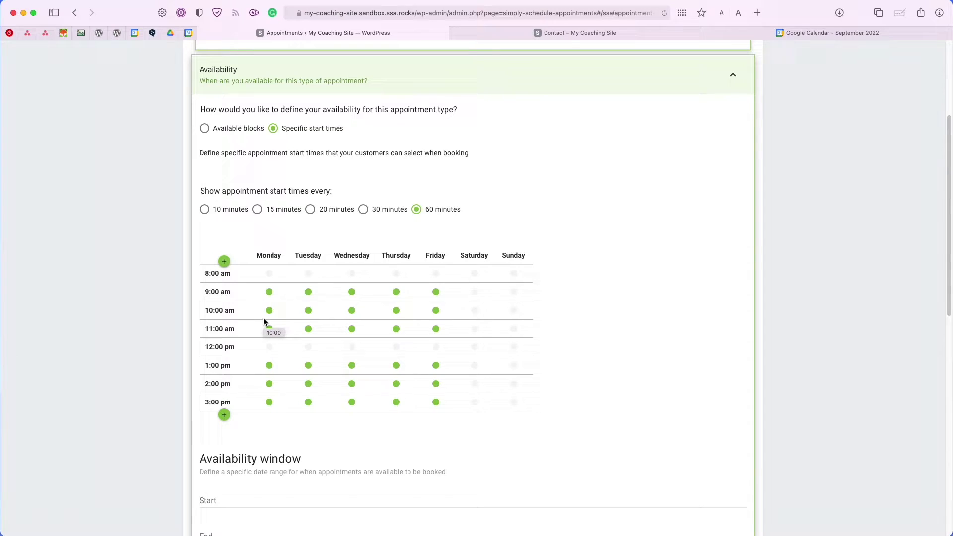
scroll(263, 321, down, 3)
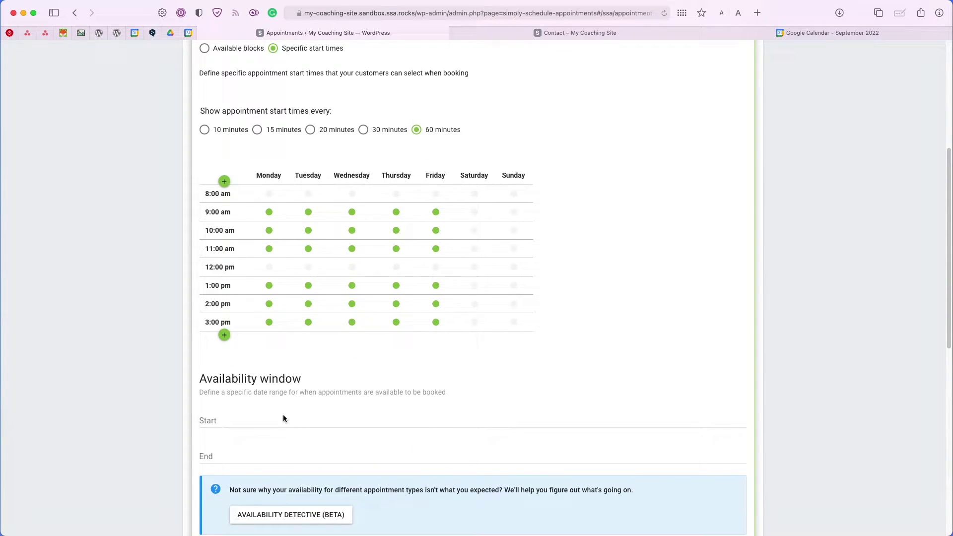
scroll(283, 418, down, 5)
click(289, 364)
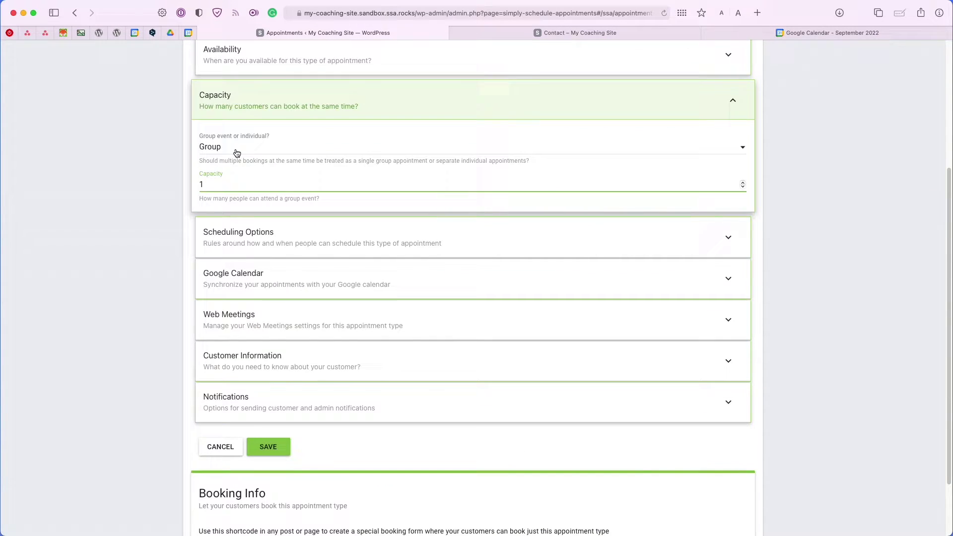
click(237, 153)
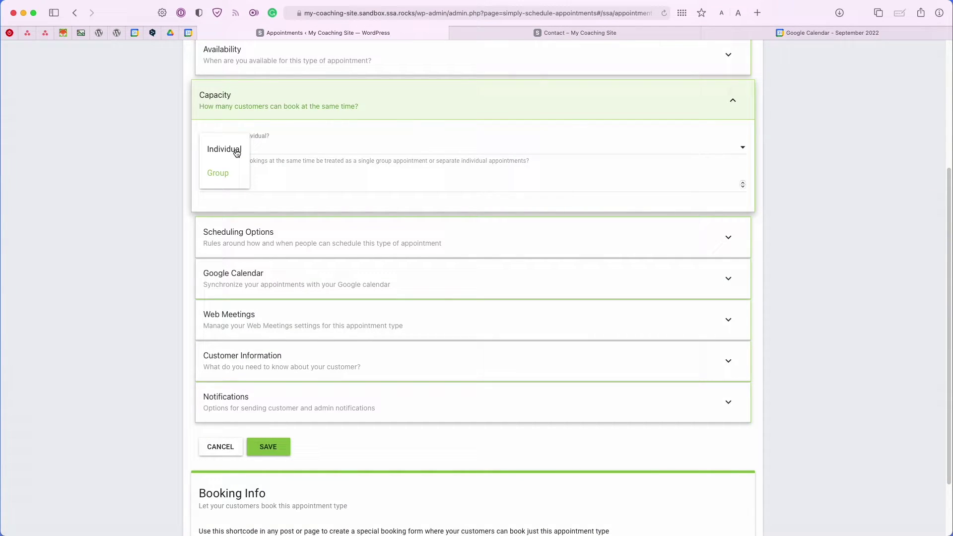
click(236, 153)
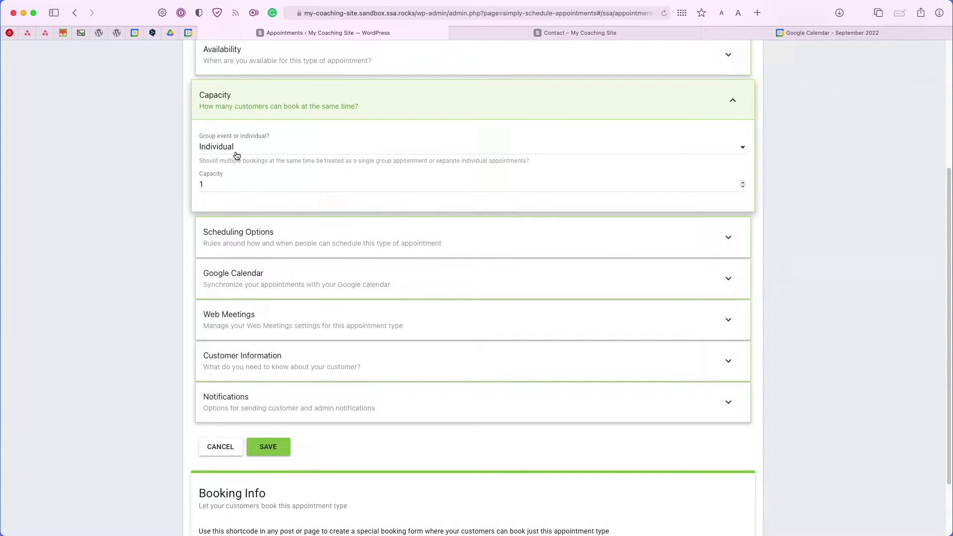
Step: In Scheduling Options, apply 1-day notice, 365-day advance booking and a 3-per-day limit
click(284, 243)
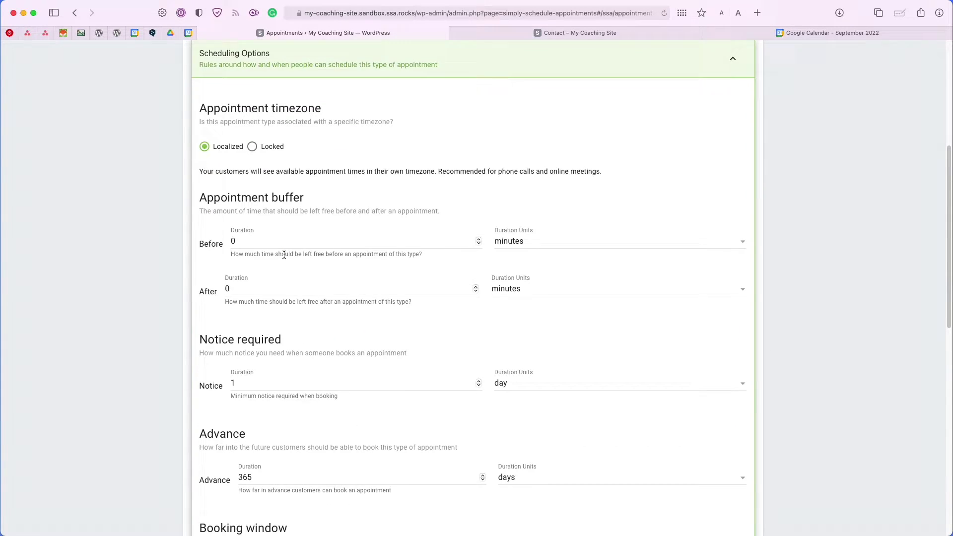
scroll(297, 252, down, 4)
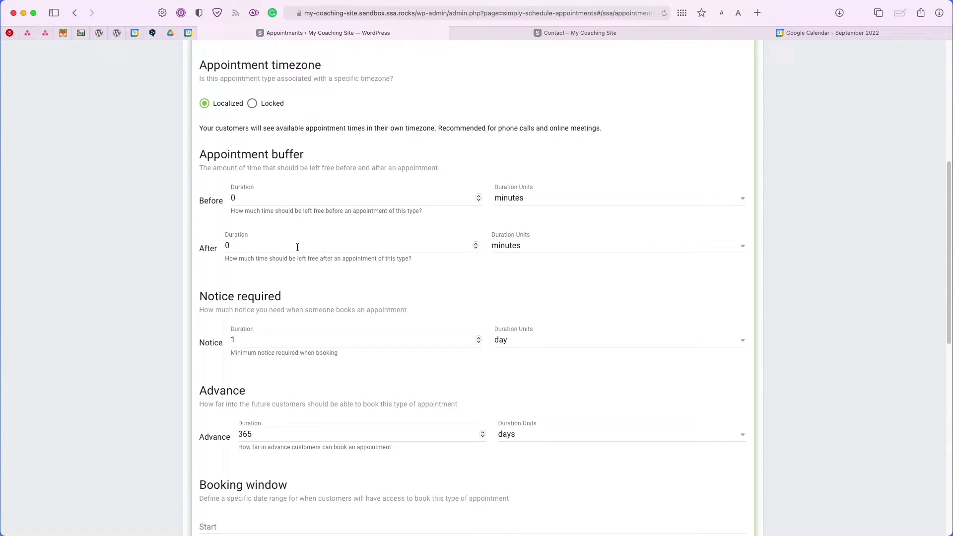
scroll(298, 250, down, 2)
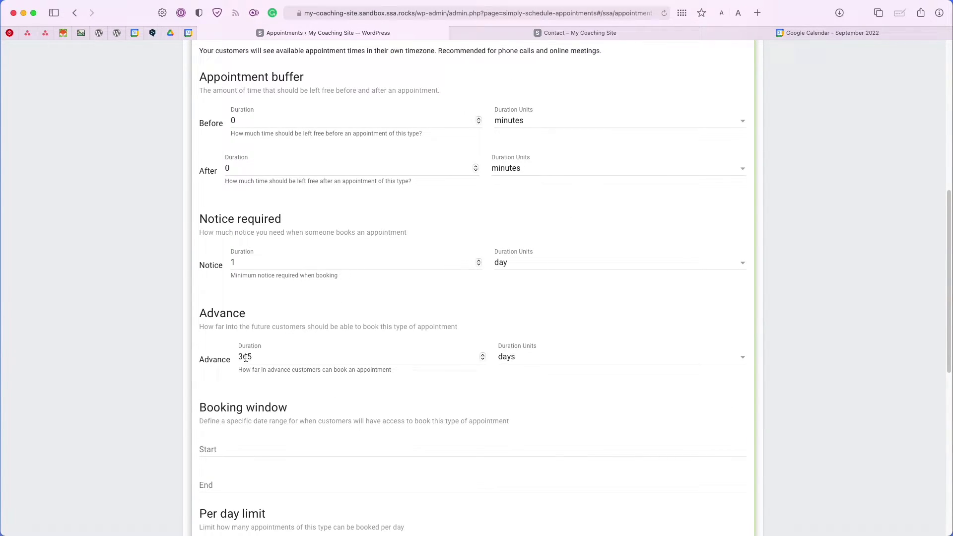
scroll(264, 350, down, 7)
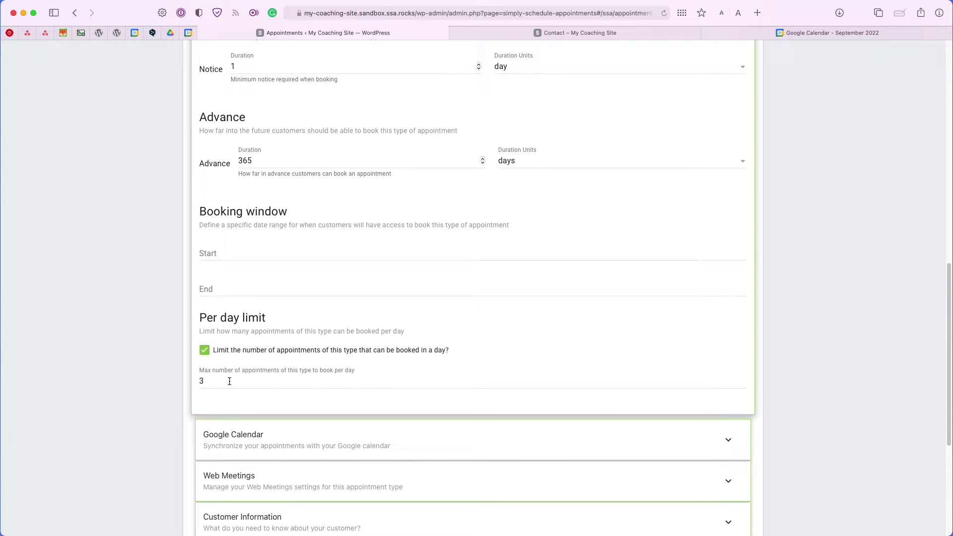
scroll(230, 381, down, 5)
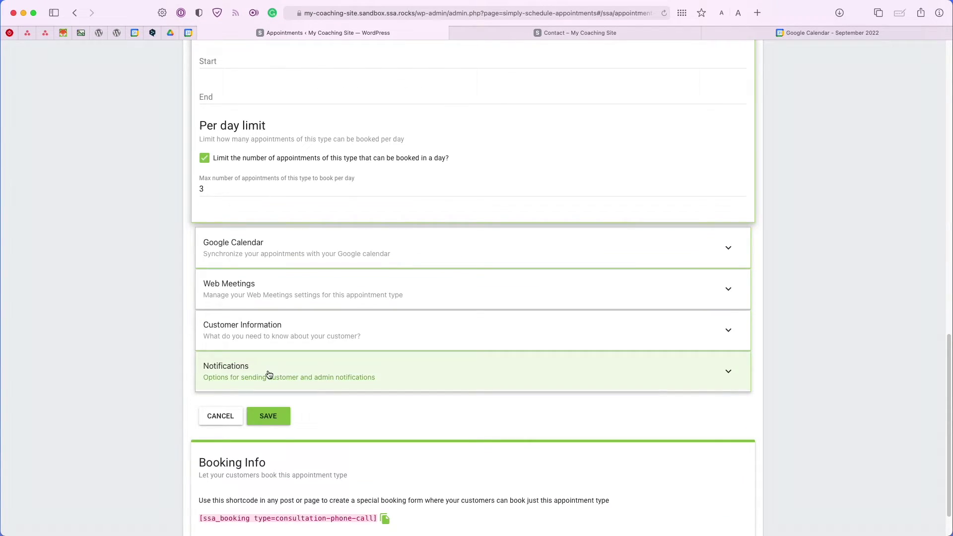
Step: Review the consultation's Google Calendar sync and conflict calendars, then go to Google Calendar
click(273, 263)
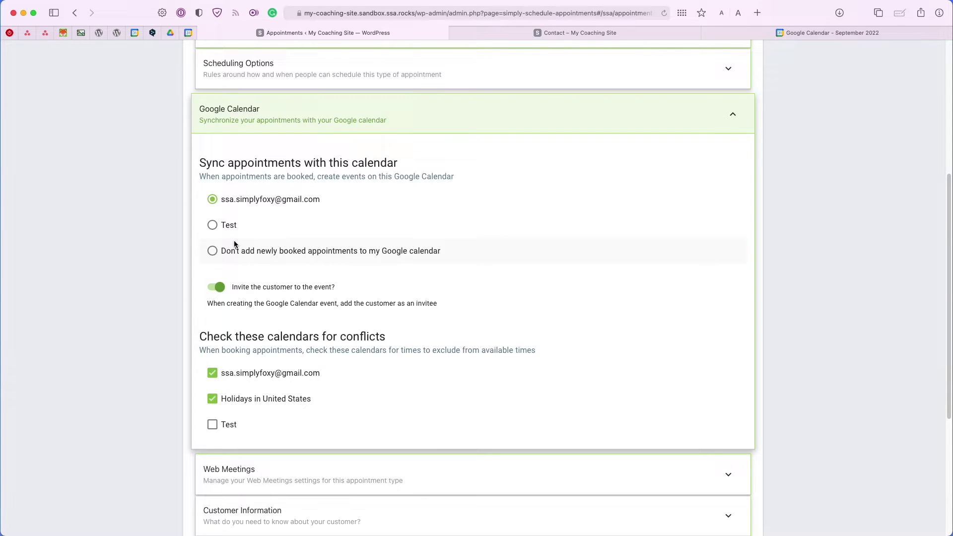
click(740, 37)
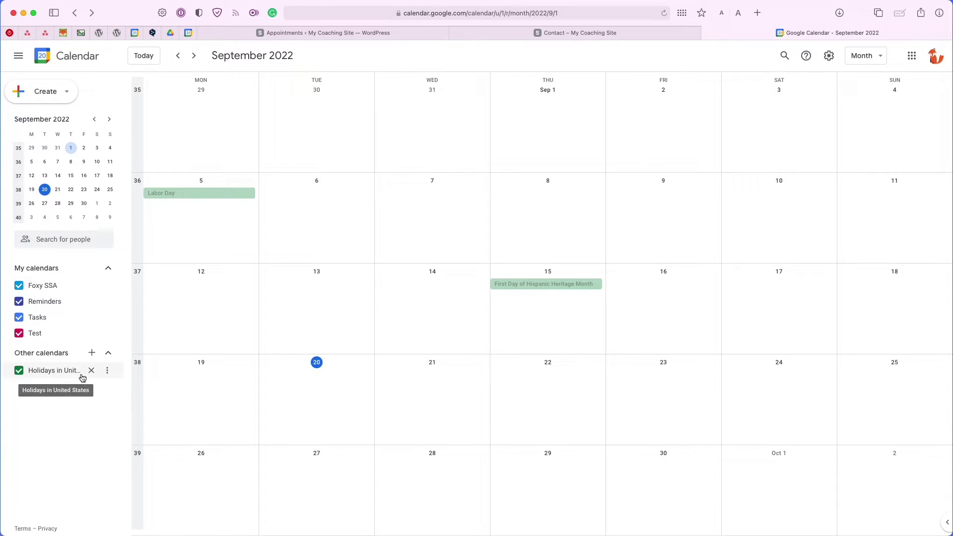
Step: Create a new Google calendar named 'Blocking Times' and return to the month view
click(92, 352)
click(108, 376)
text(B)
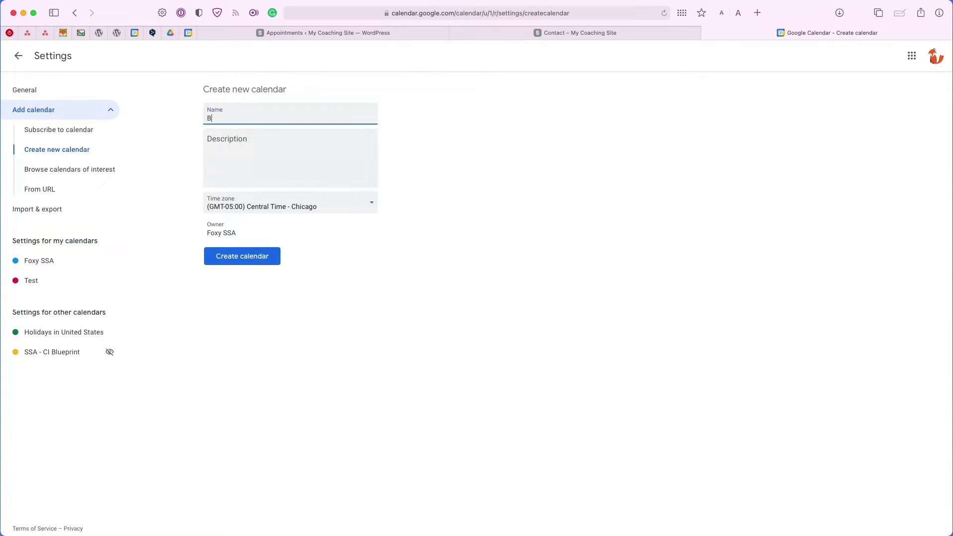
text(locking Times)
click(220, 265)
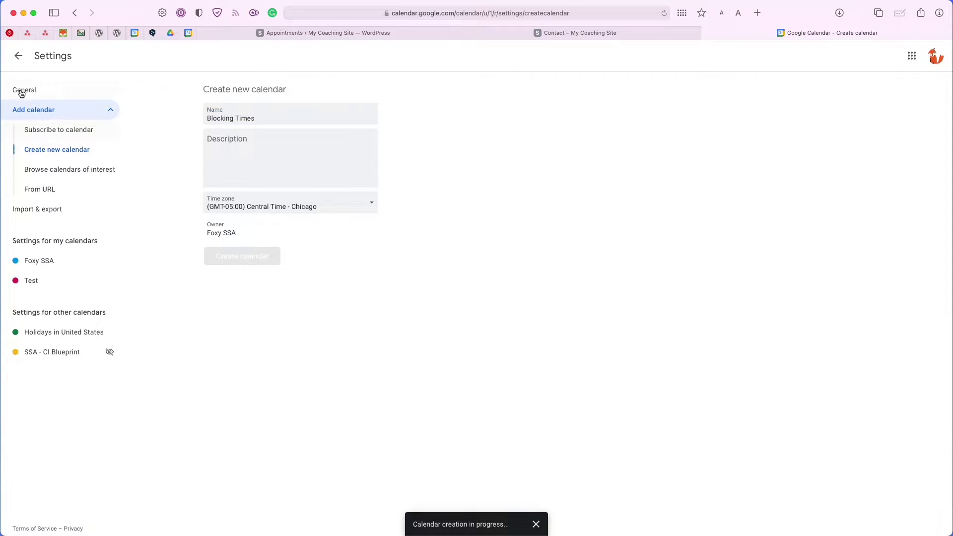
click(18, 56)
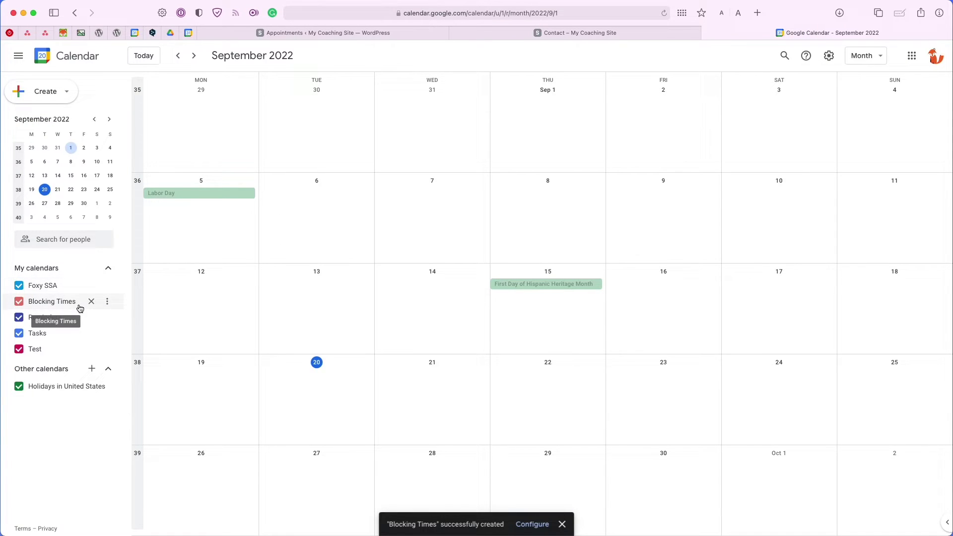
Step: Reload the consultation settings and tick Blocking Times under calendars checked for conflicts
click(414, 35)
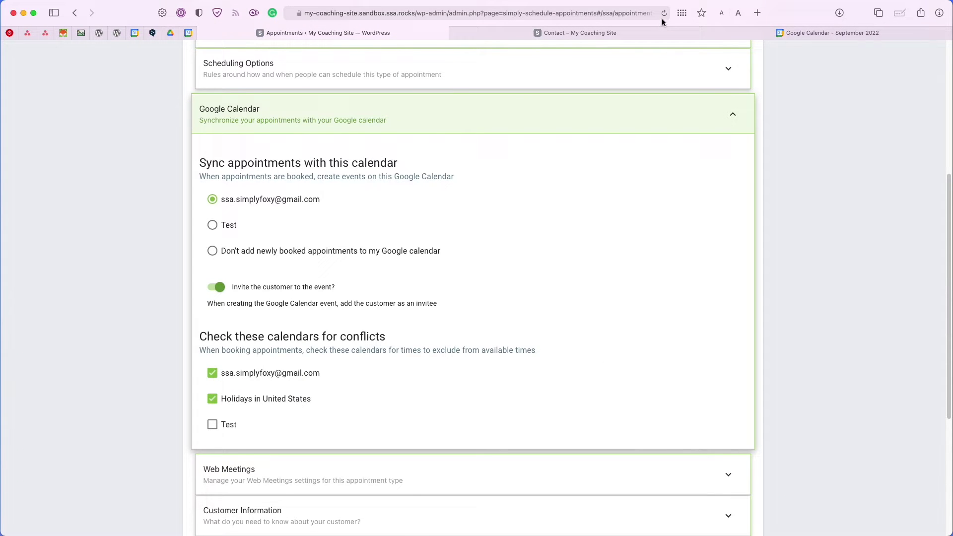
click(278, 336)
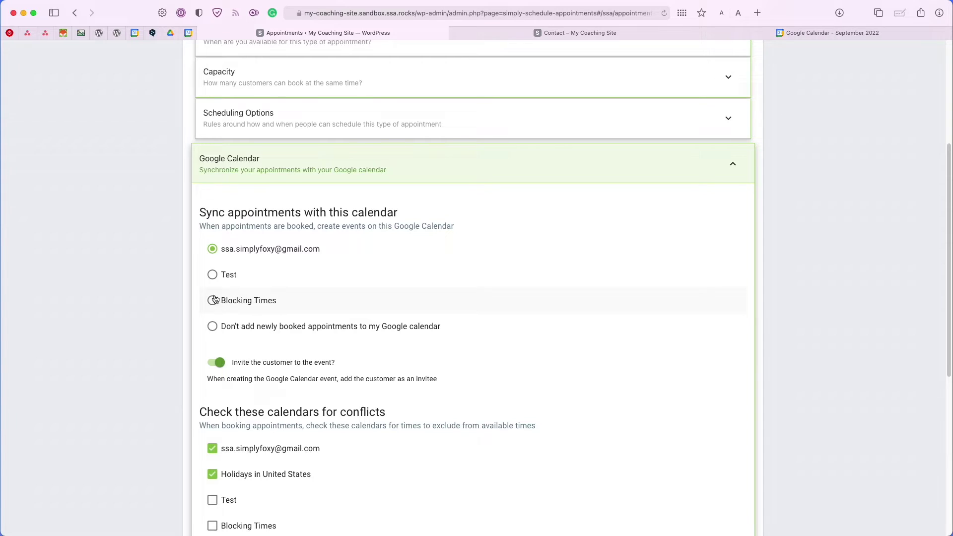
scroll(319, 292, down, 1)
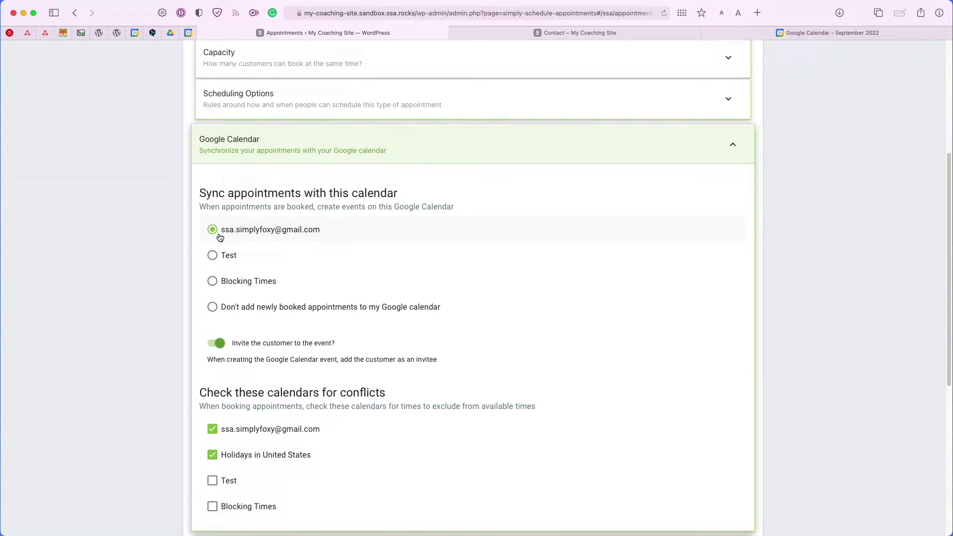
scroll(289, 253, down, 2)
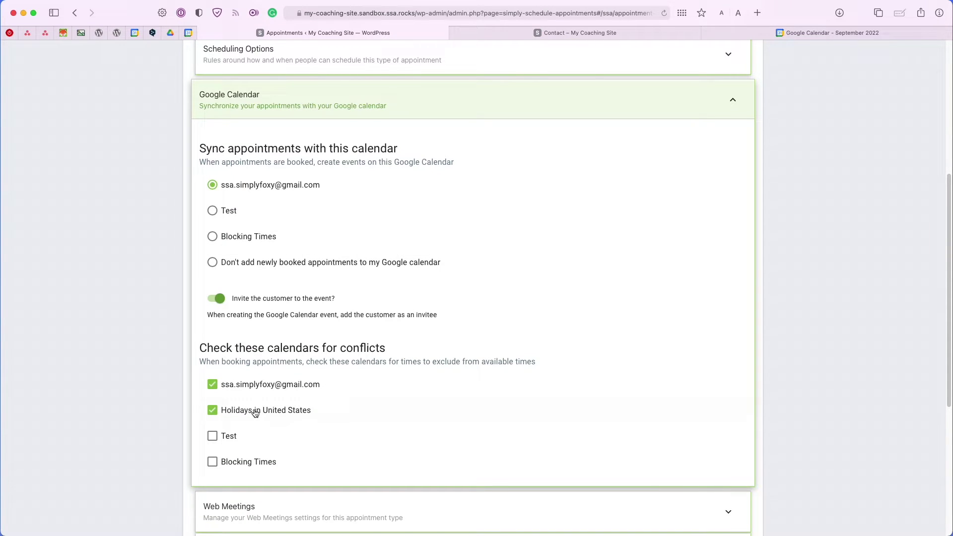
scroll(254, 410, down, 4)
scroll(254, 411, up, 1)
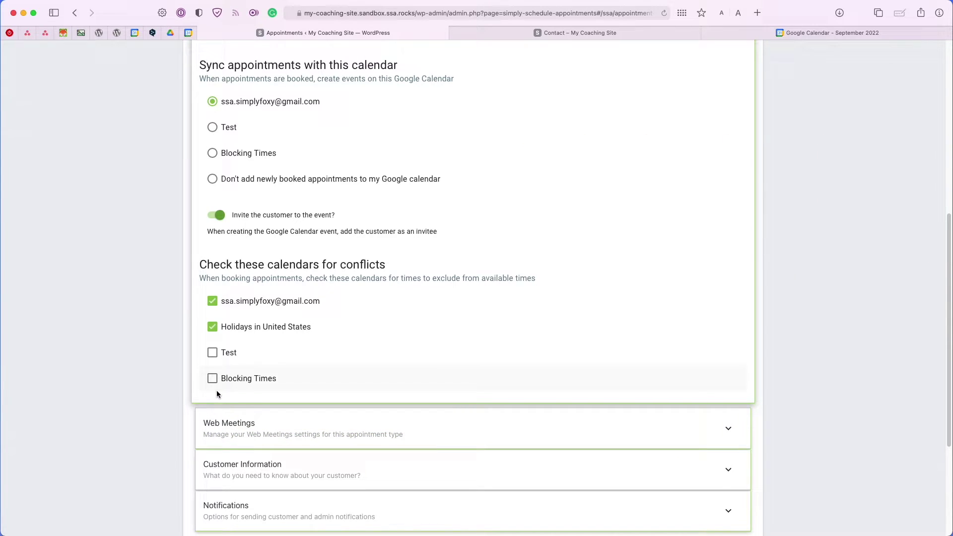
click(253, 383)
scroll(249, 382, up, 1)
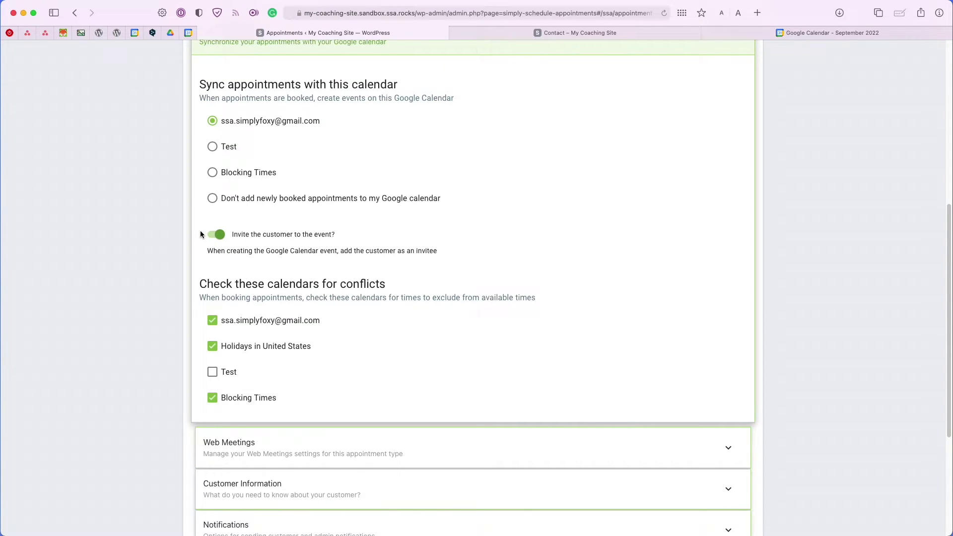
click(223, 234)
scroll(222, 234, up, 2)
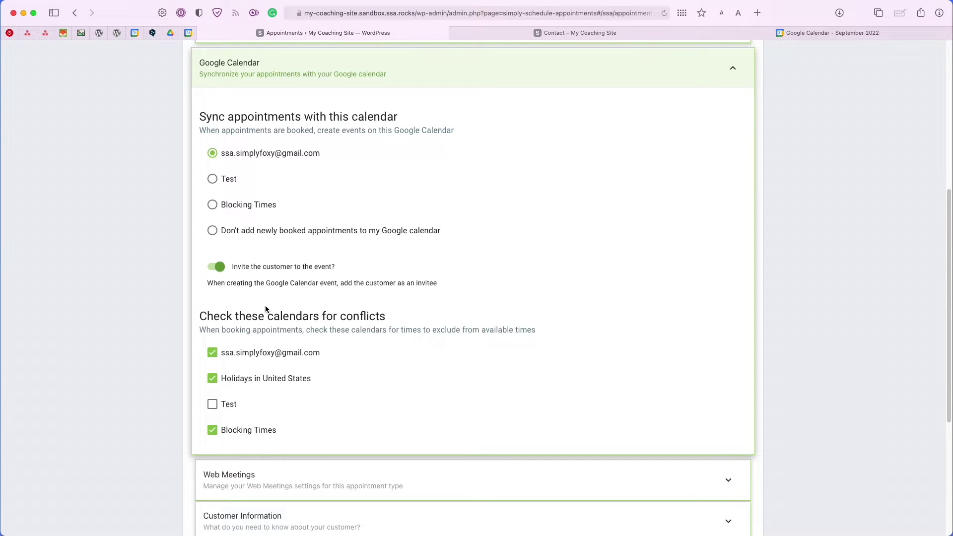
Step: Choose 'Google Meet - Generate a unique meeting URL' under Web Meetings, then expand Customer Information
click(234, 477)
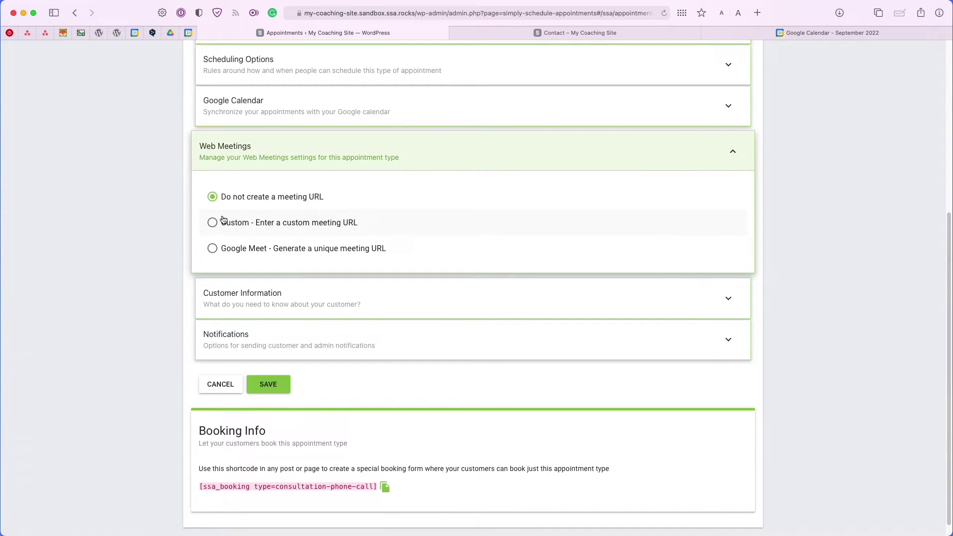
click(234, 250)
click(222, 224)
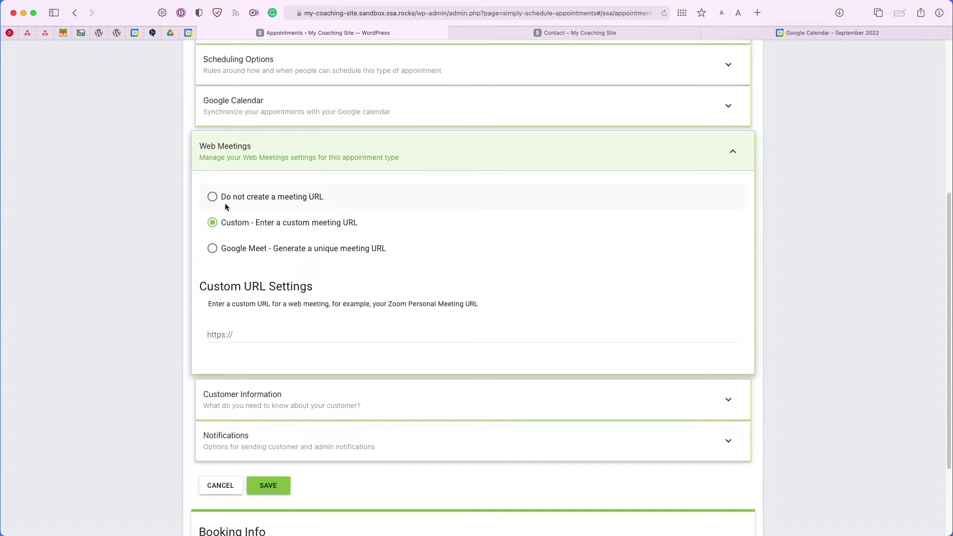
click(225, 203)
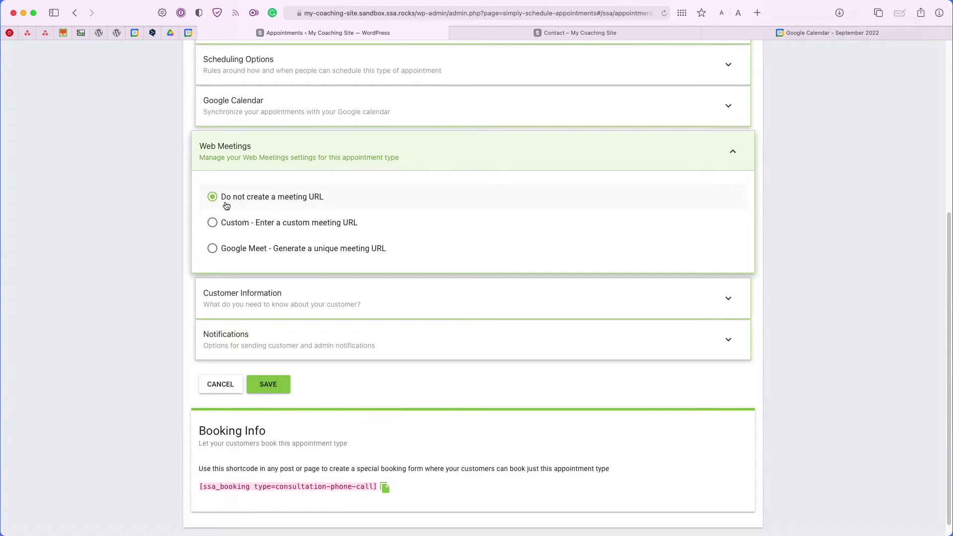
click(235, 251)
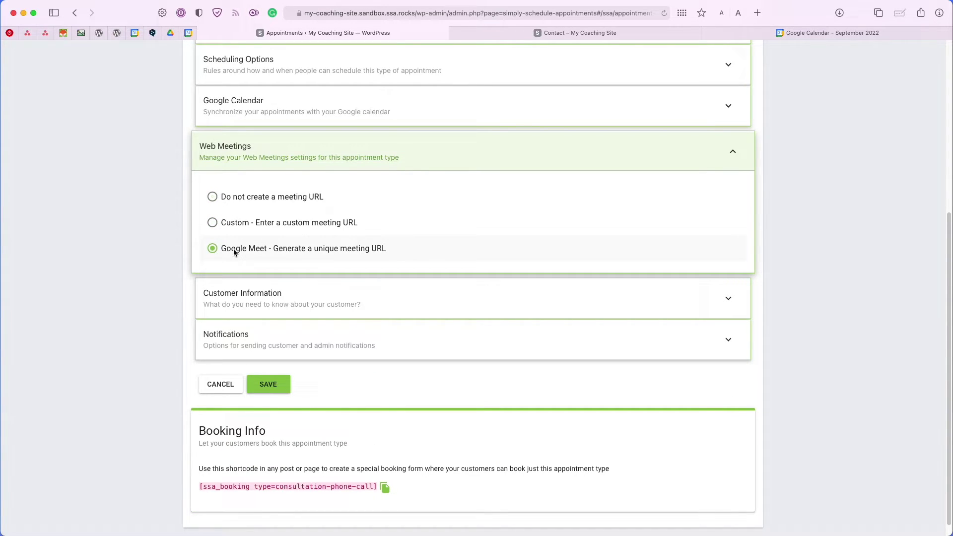
click(295, 297)
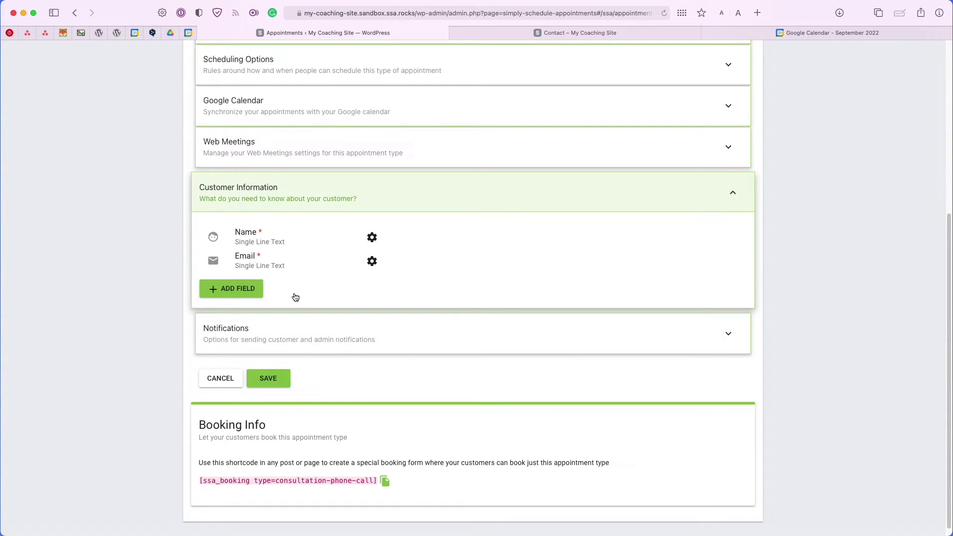
Step: Try adding a customer field then cancel, review Notifications, and save the Consultation Phone Call settings
click(234, 289)
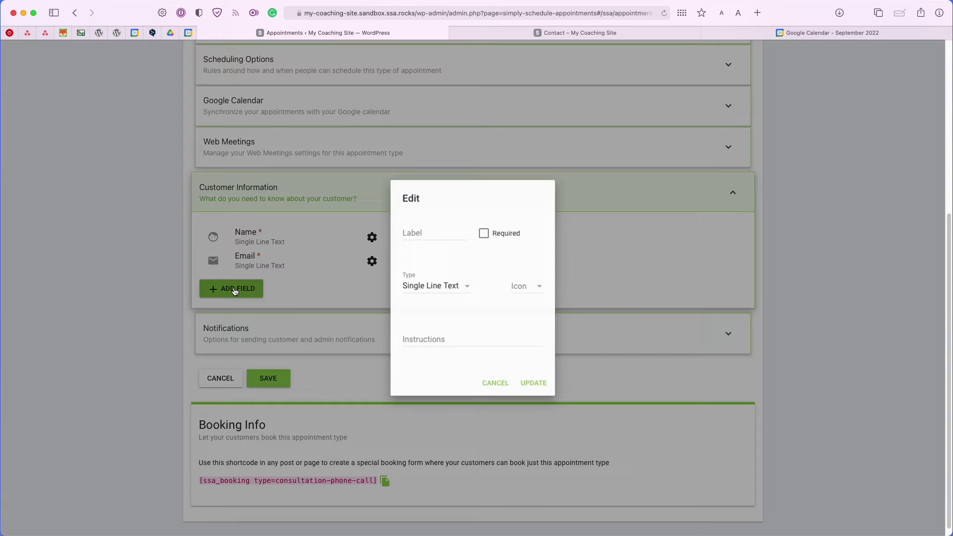
click(420, 285)
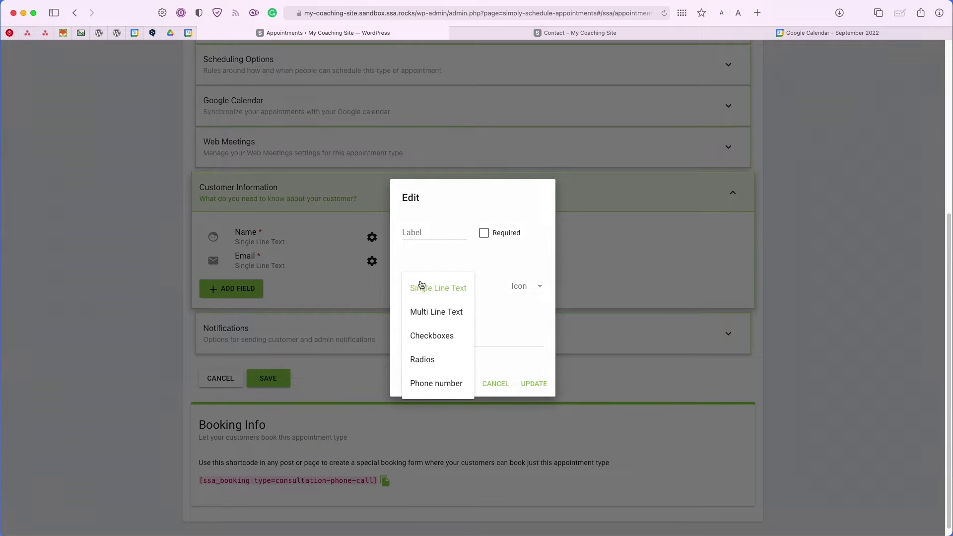
click(615, 287)
click(570, 296)
click(416, 352)
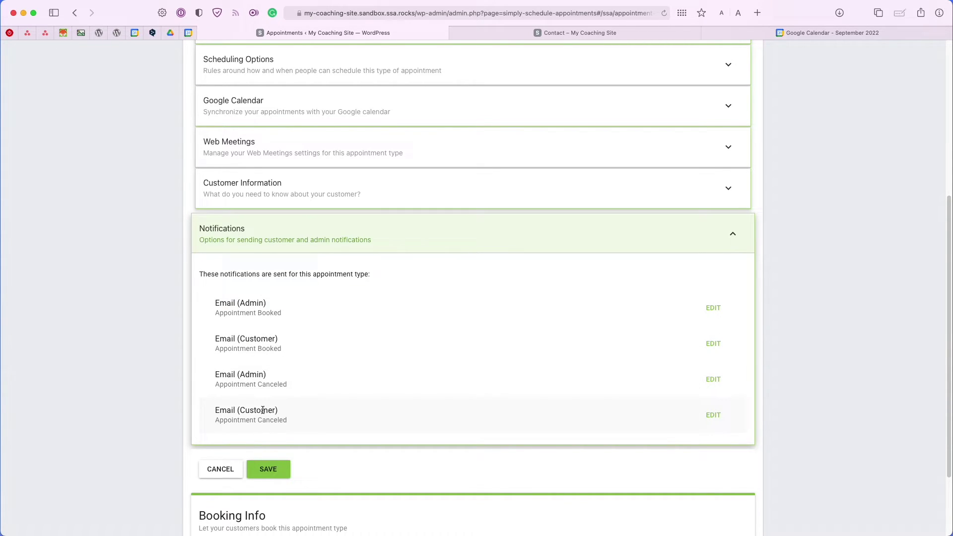
click(265, 471)
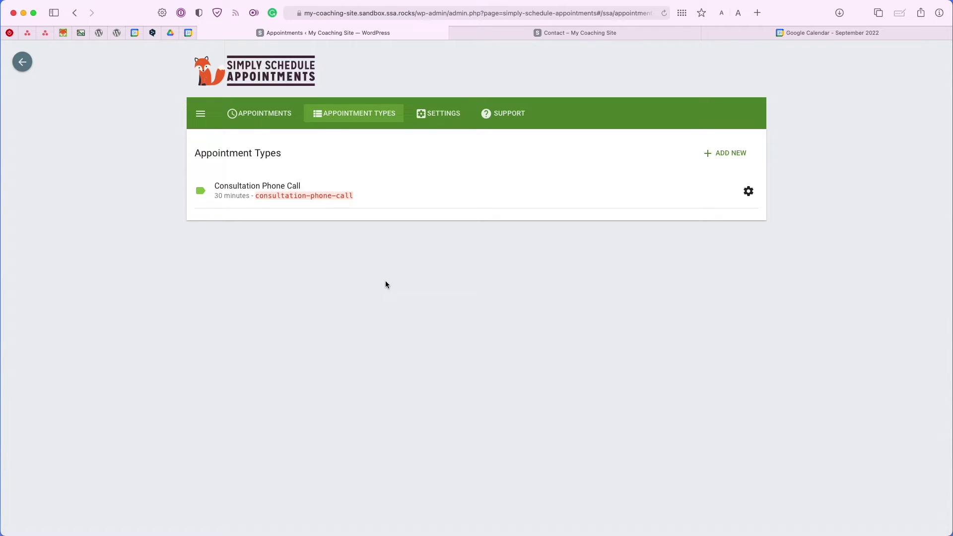
Step: On the booking page, pick Friday, September 23, 2022 at 9:00 AM for a Consultation Phone Call
click(541, 38)
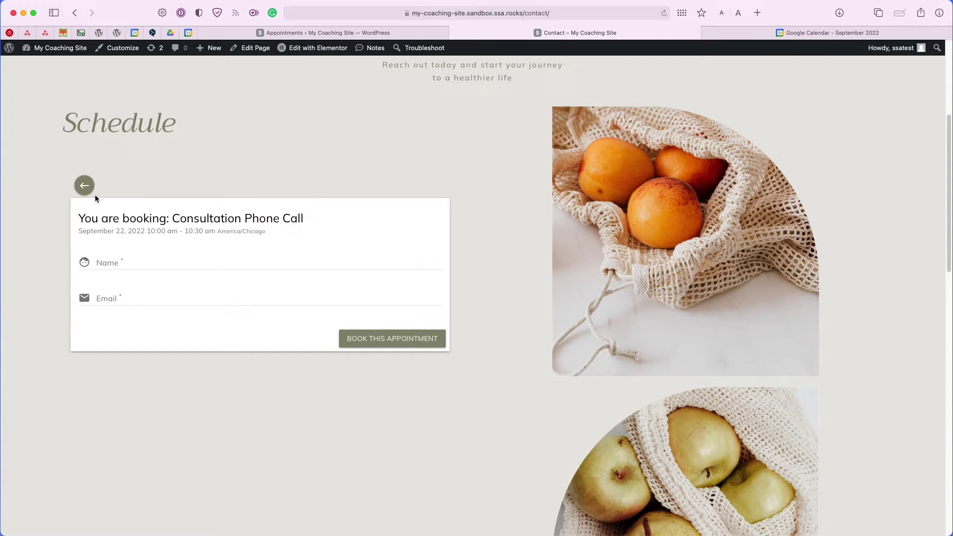
click(85, 186)
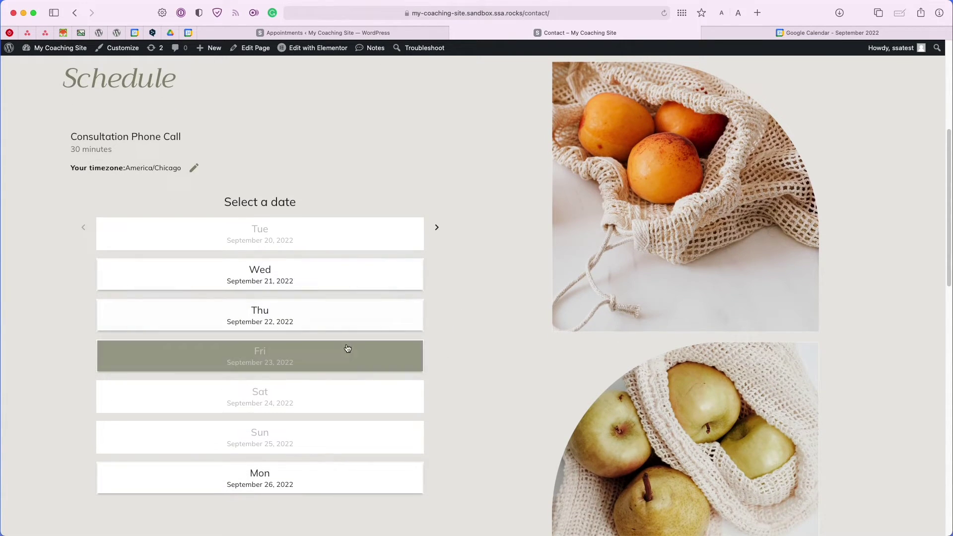
click(320, 351)
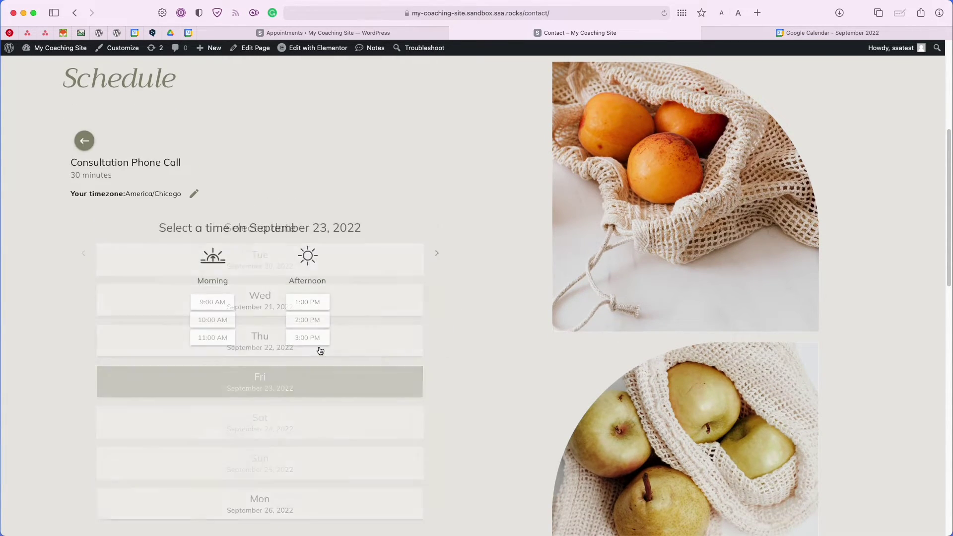
click(224, 311)
Step: Enter the customer's name and e-mail address and confirm the appointment
click(210, 219)
text(Natalie)
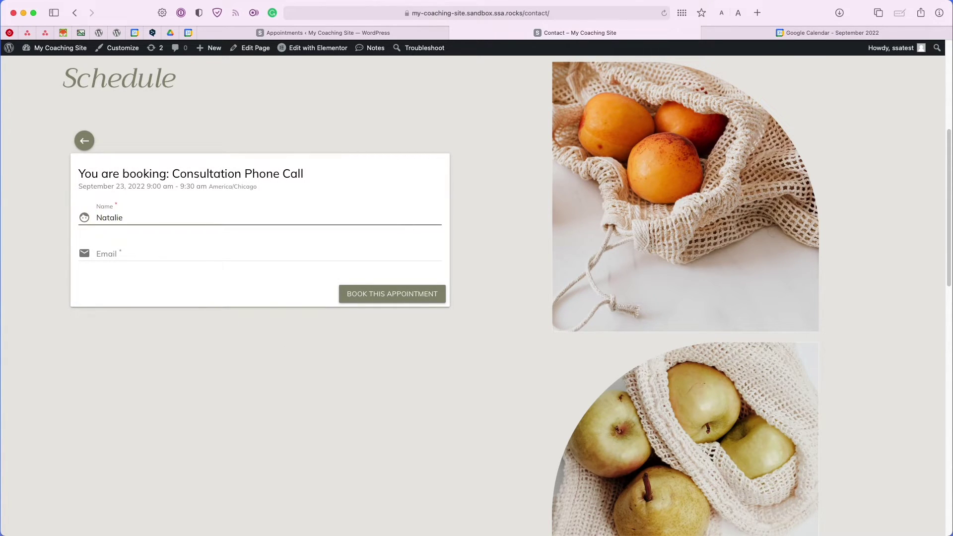
key(Tab)
text(natalie@example.com)
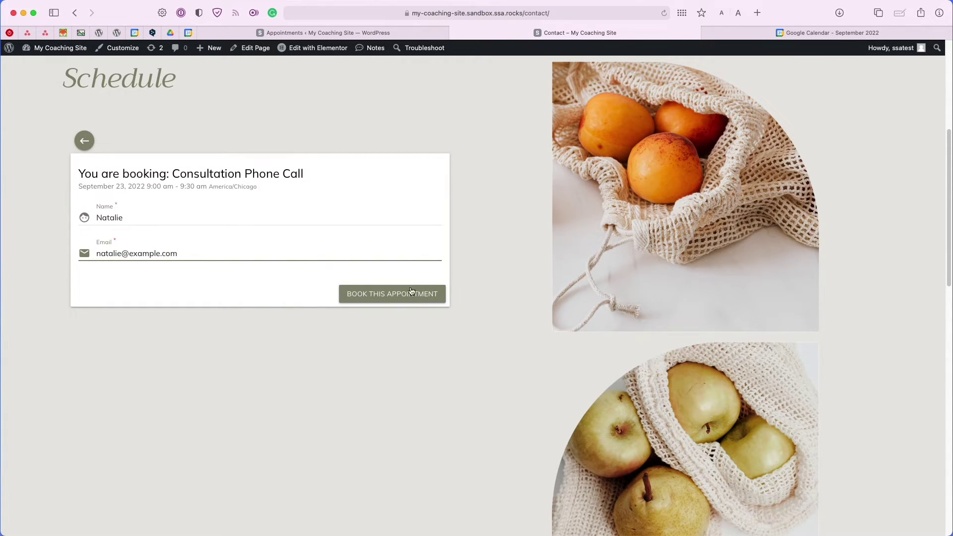
click(415, 298)
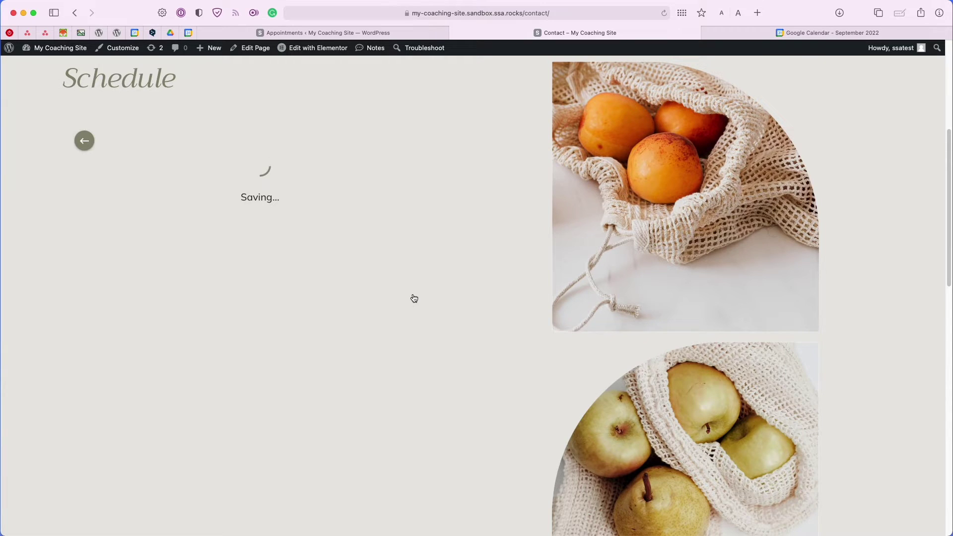
Step: Inspect the September 23 consultation event's title and guest in Google Calendar, then return to the plugin admin
click(756, 34)
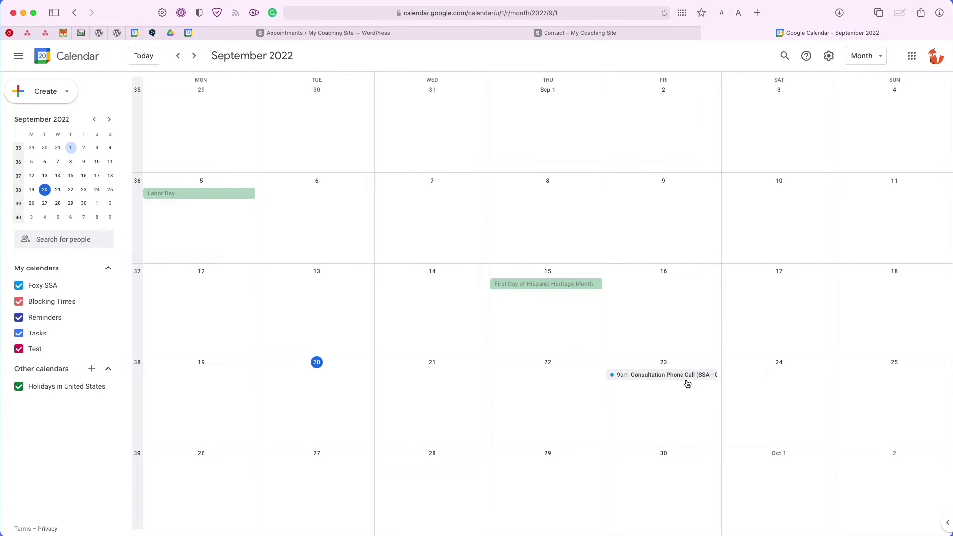
click(656, 376)
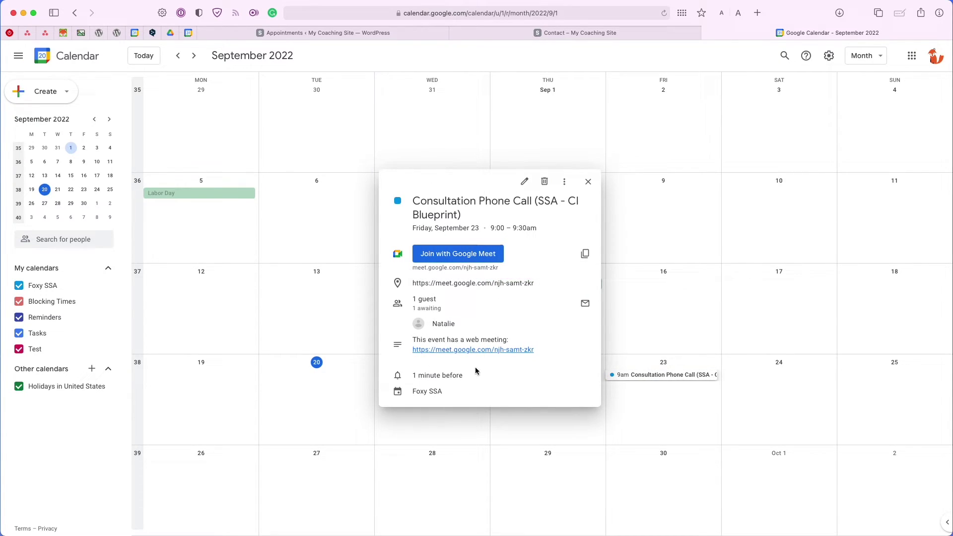
drag(411, 201, 540, 208)
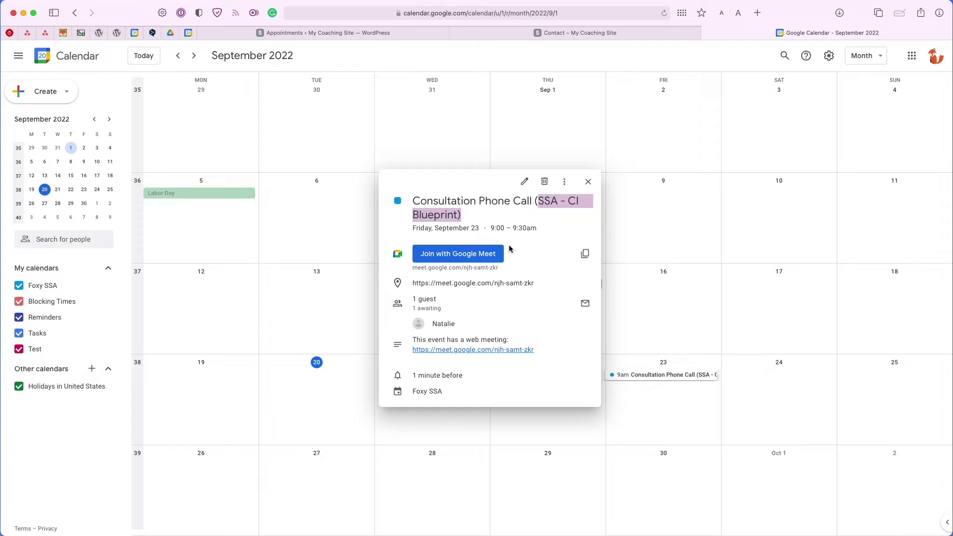
click(456, 324)
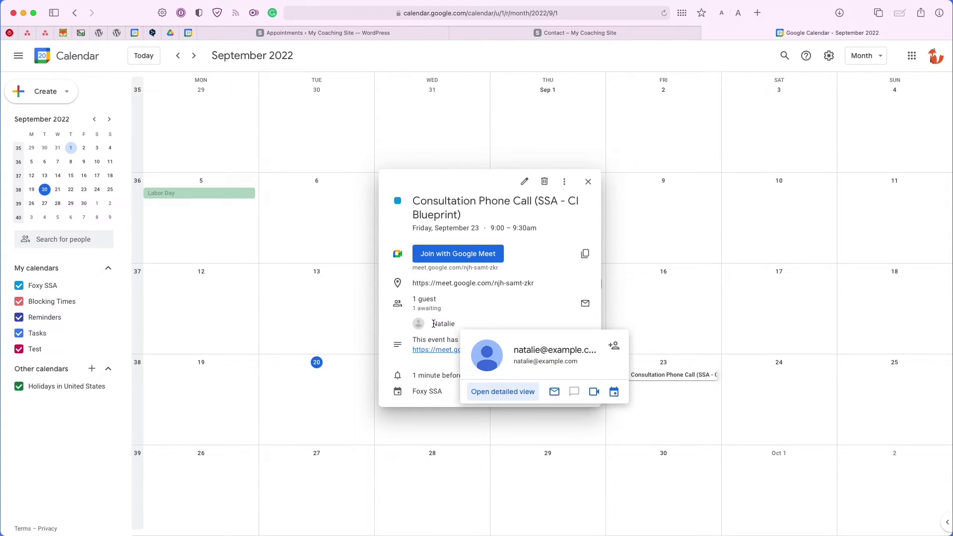
key(Escape)
click(463, 37)
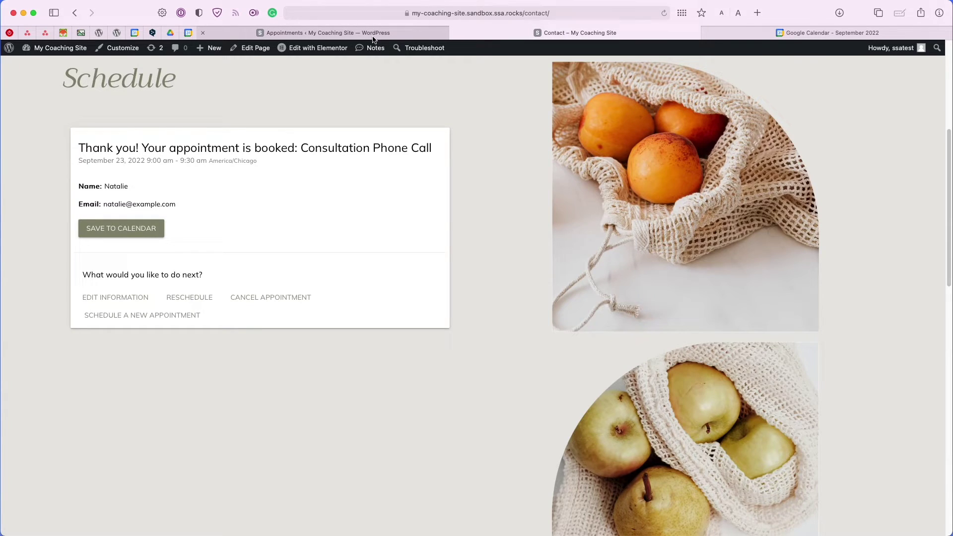
click(373, 34)
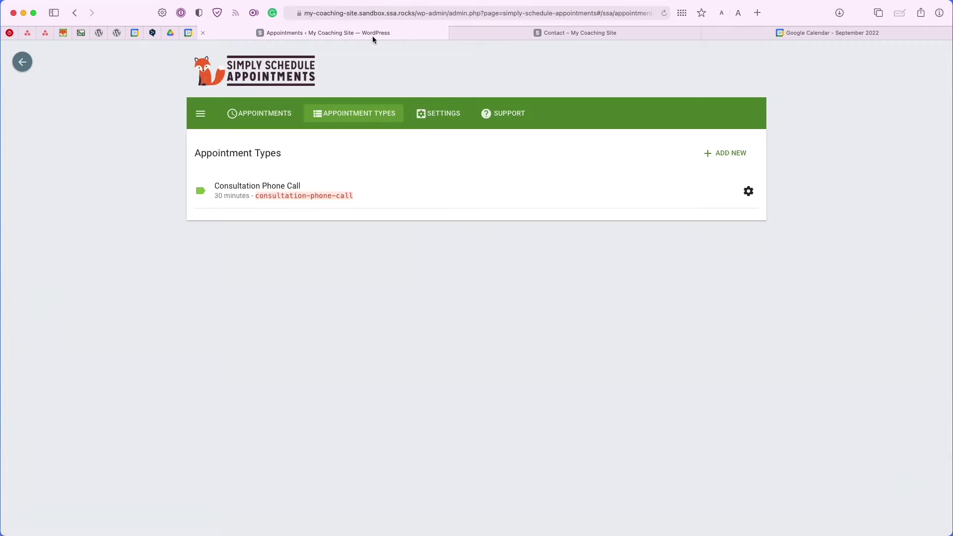
Step: Switch on Google Calendar Events Customization (Beta) in the Developer settings and save
click(424, 123)
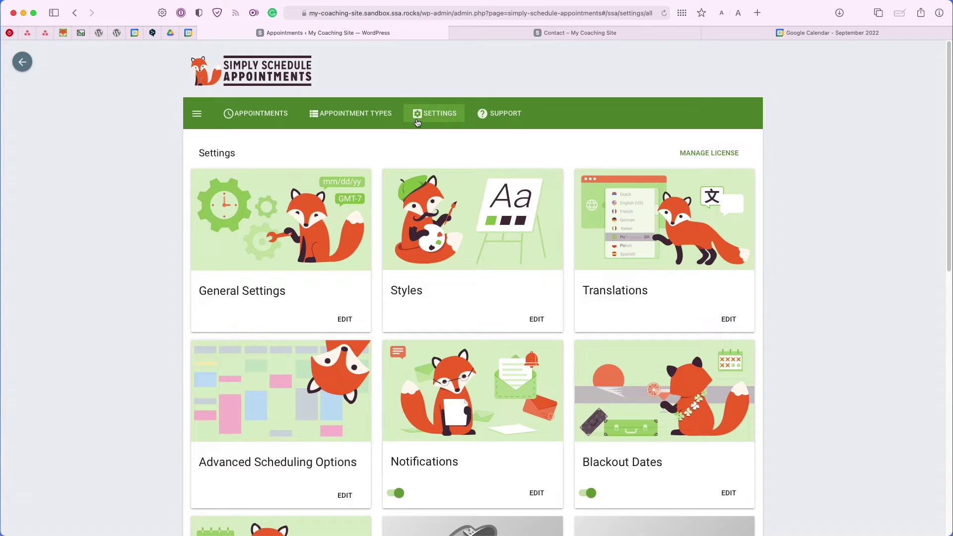
scroll(479, 193, down, 10)
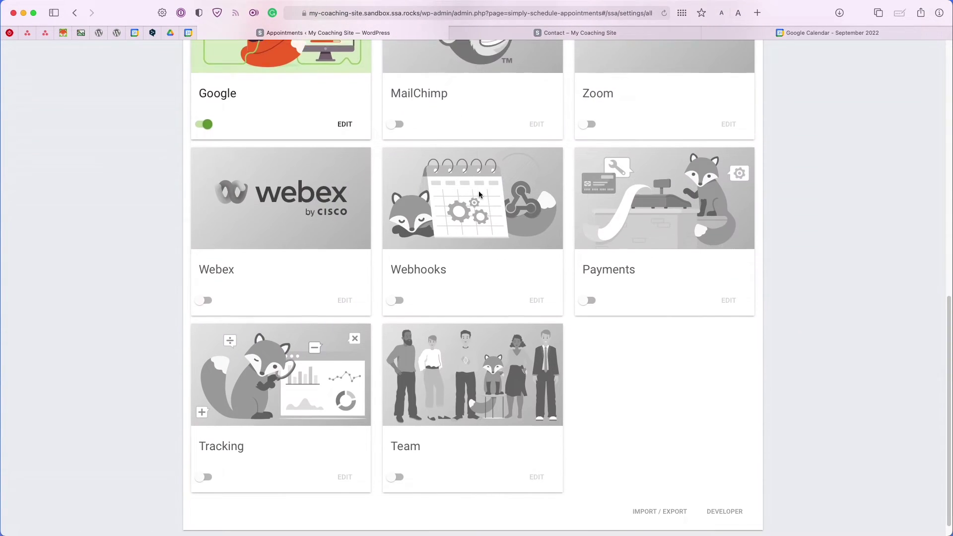
scroll(479, 194, down, 1)
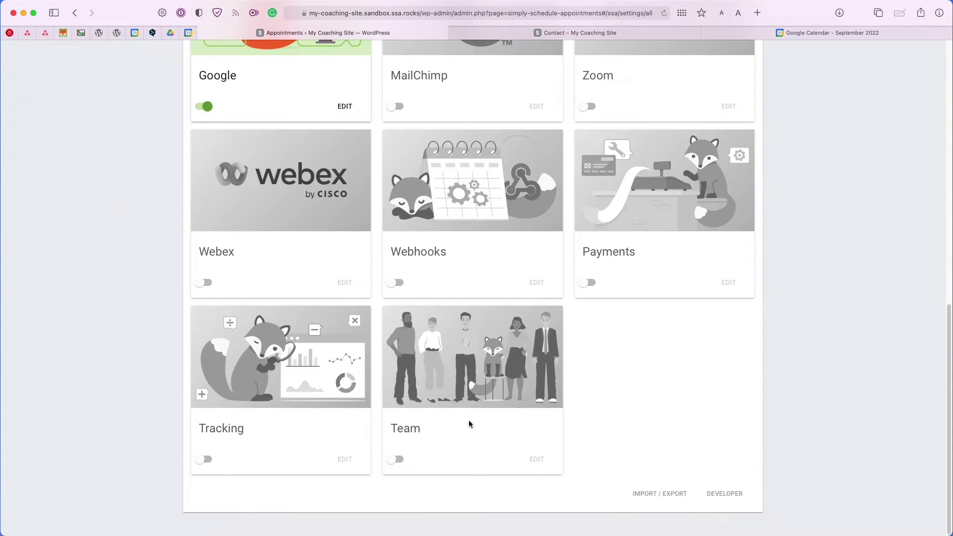
click(738, 497)
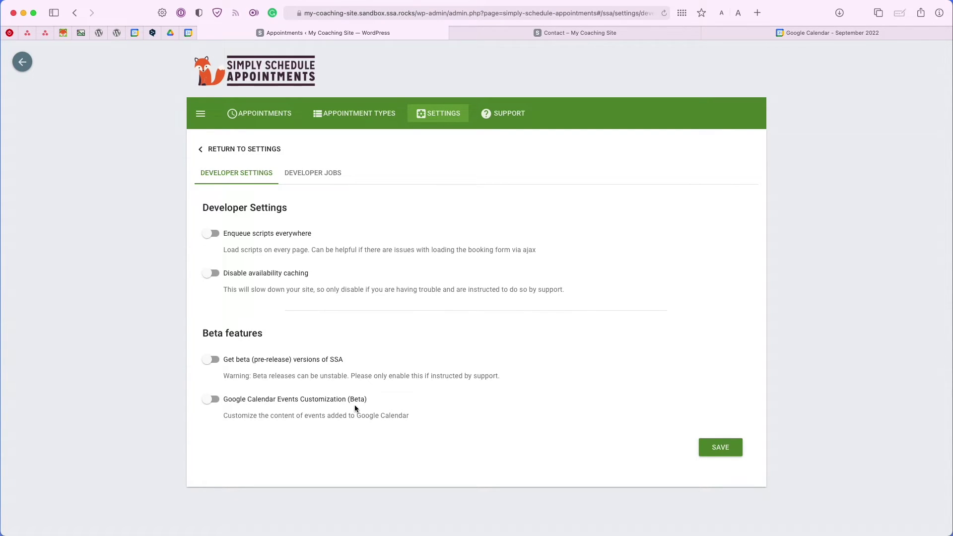
click(206, 400)
click(714, 453)
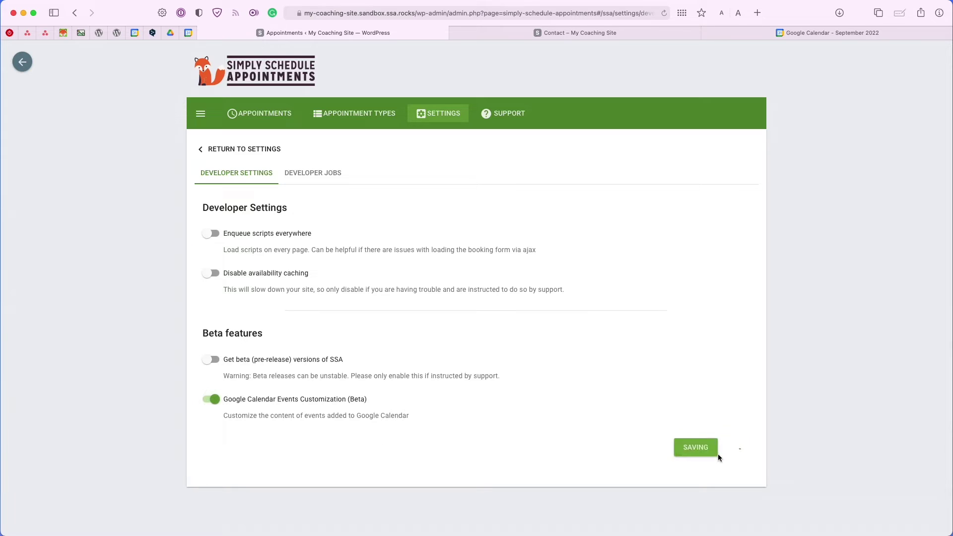
Step: Turn on Customize event content in the plugin's Google settings card
click(242, 149)
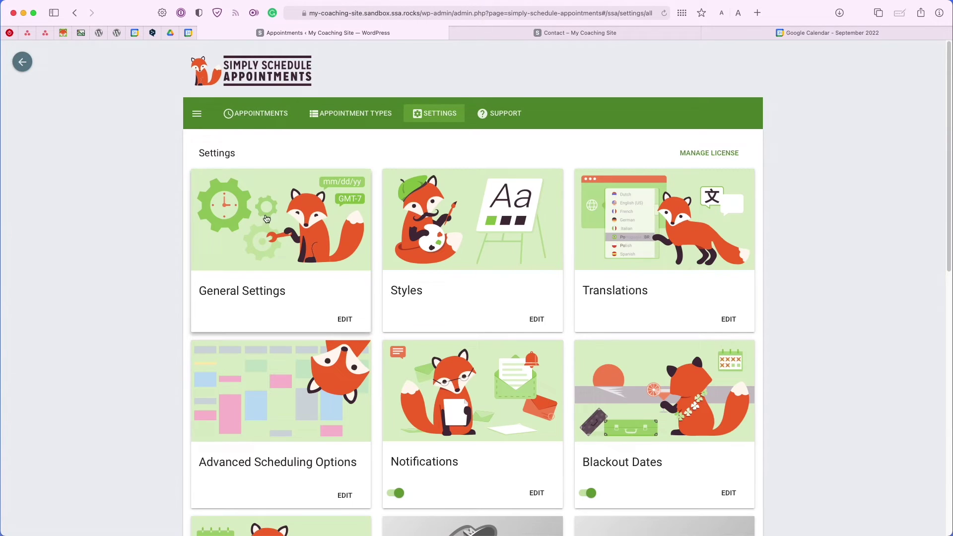
scroll(432, 286, down, 5)
scroll(432, 286, down, 3)
click(343, 368)
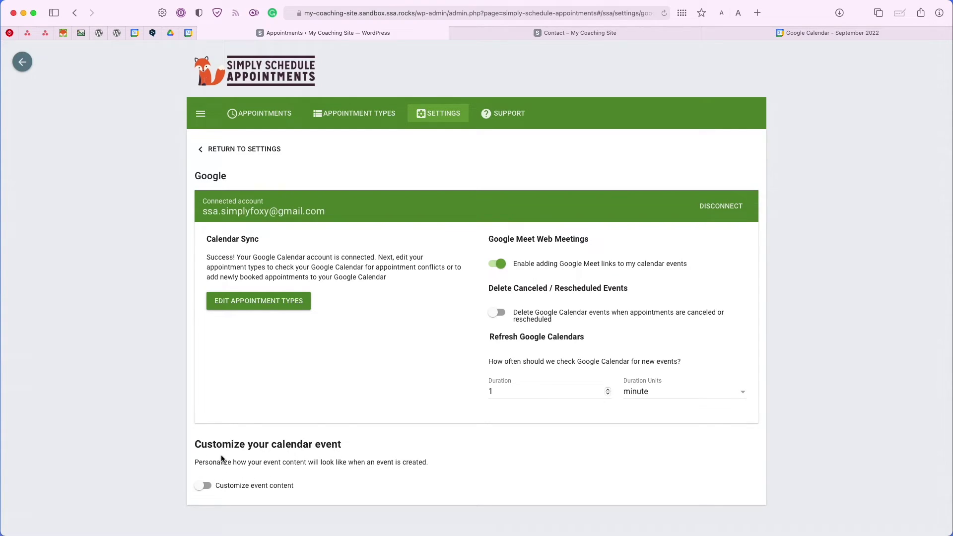
click(203, 486)
scroll(198, 467, down, 3)
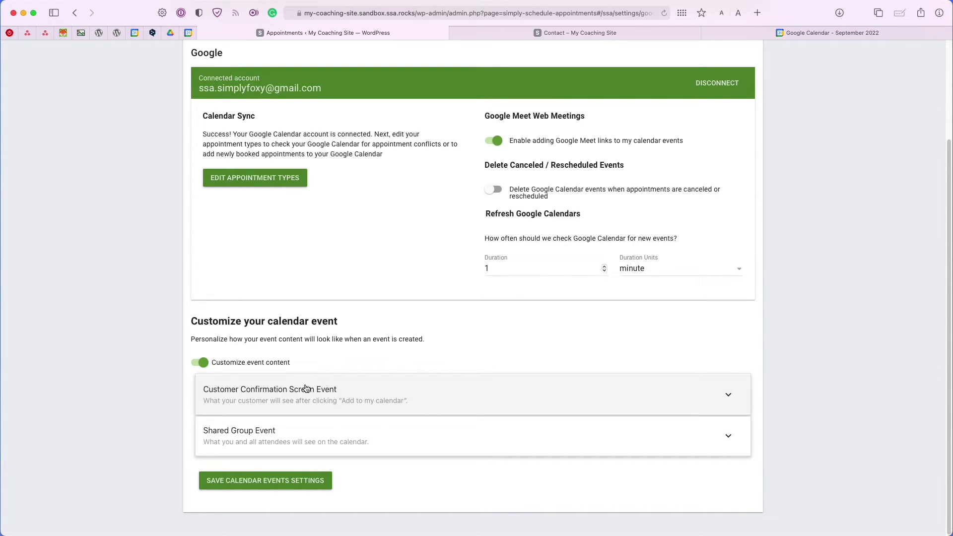
click(527, 32)
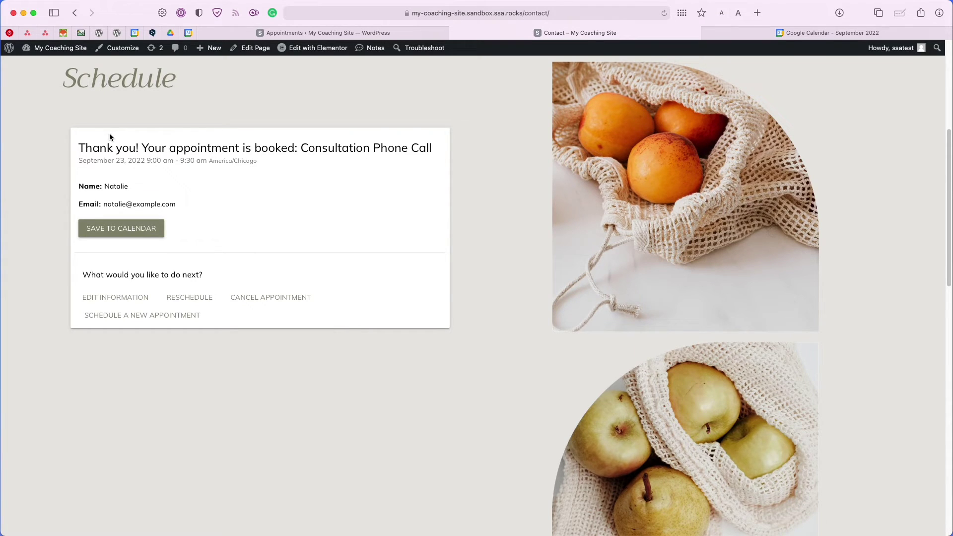
Step: Check the booking's Save to Calendar options and the September 23 Google event, then return to the Google settings
click(128, 231)
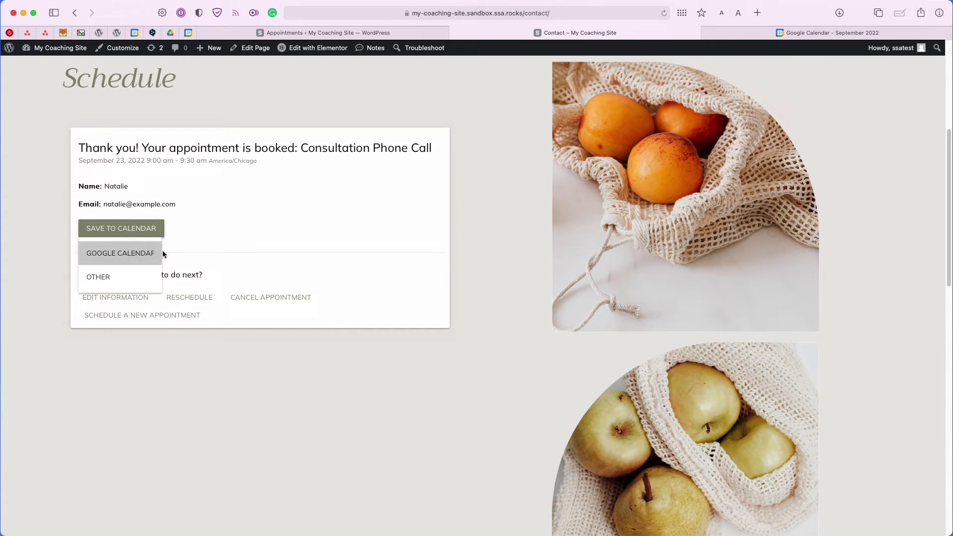
click(347, 36)
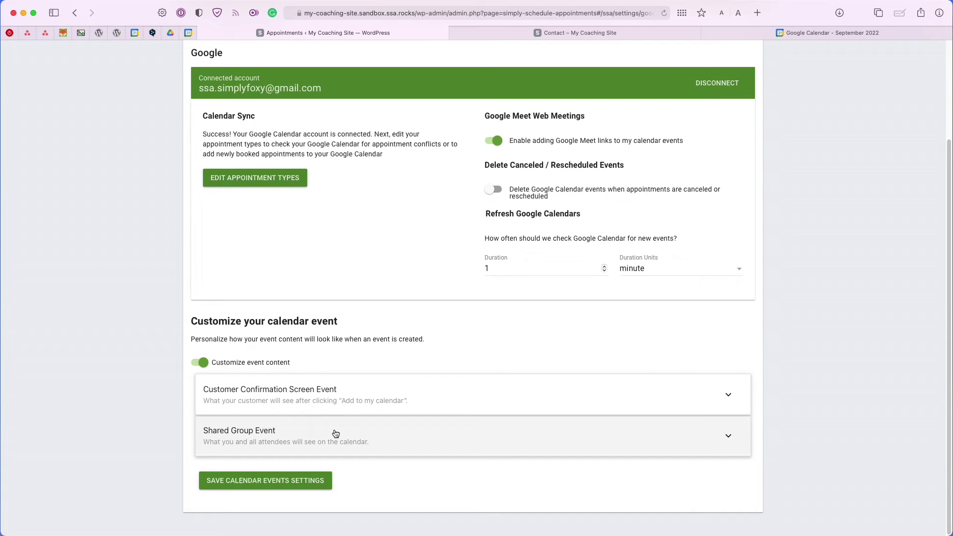
scroll(469, 352, up, 3)
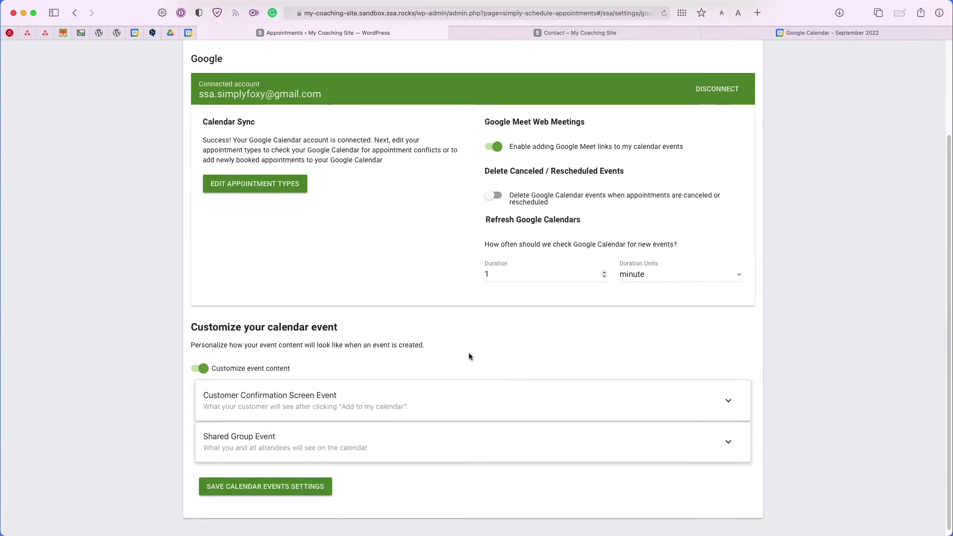
key(ctrl+shift+Tab)
click(634, 375)
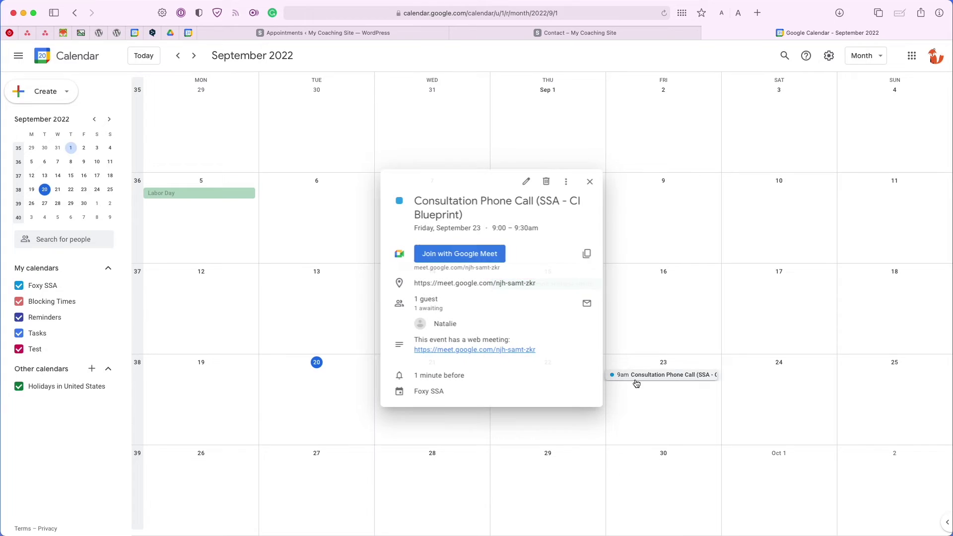
click(358, 31)
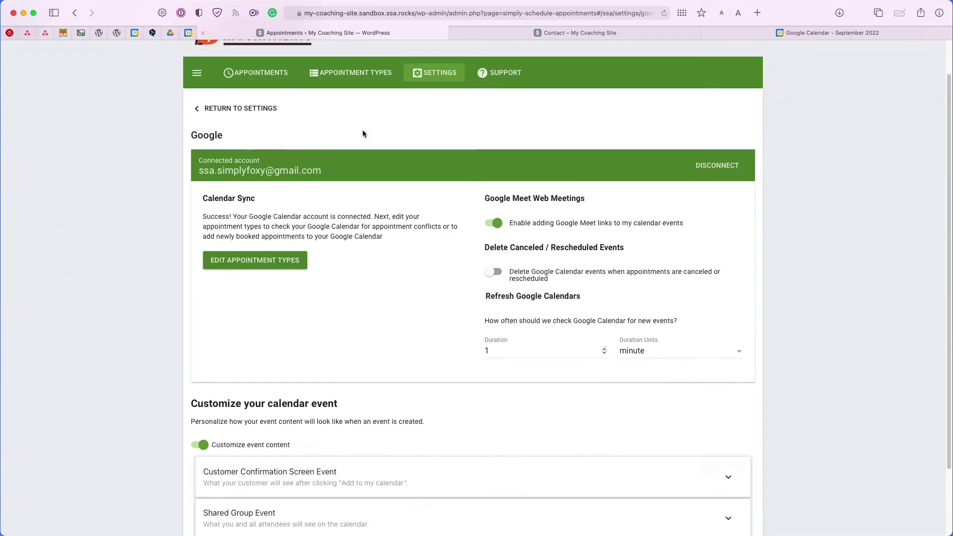
scroll(362, 132, down, 3)
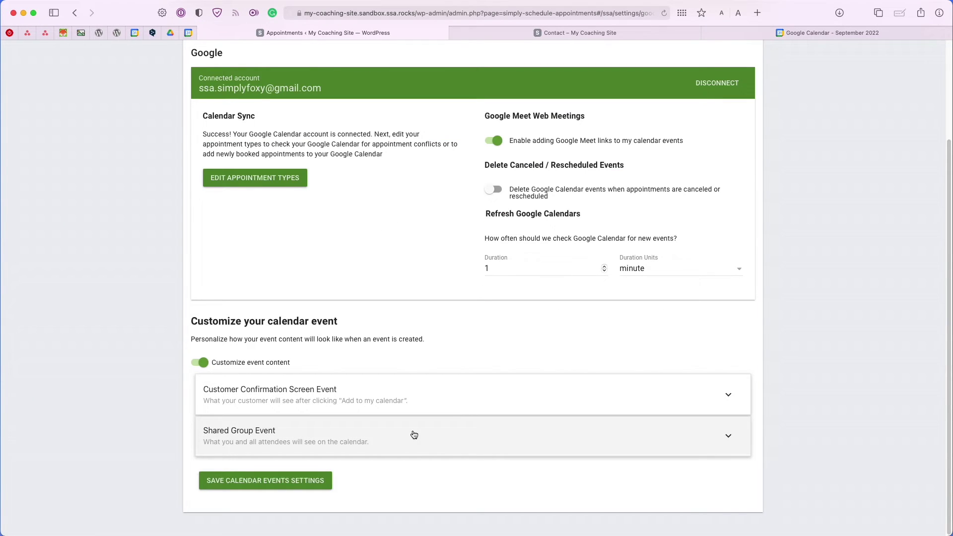
Step: Change the Shared Group Event title to '{{customer_name }} - {{ Appointment.AppointmentType.title }}', removing the company name
click(413, 437)
scroll(418, 429, down, 7)
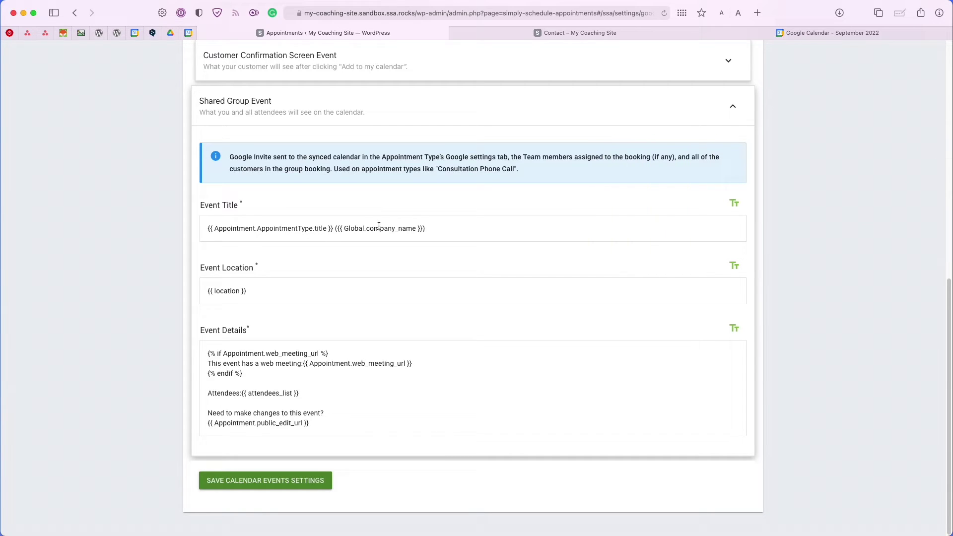
drag(435, 228, 334, 233)
key(BackSpace)
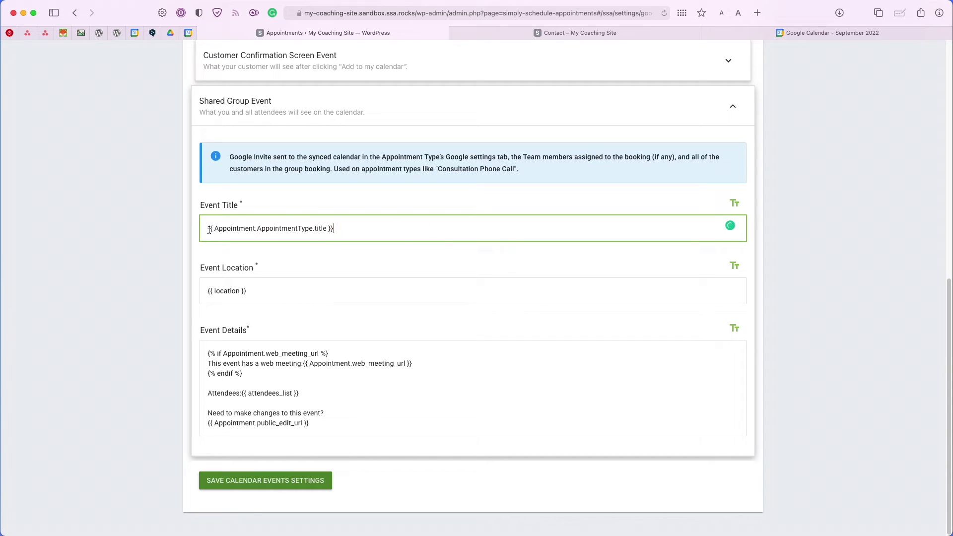
click(733, 205)
click(759, 375)
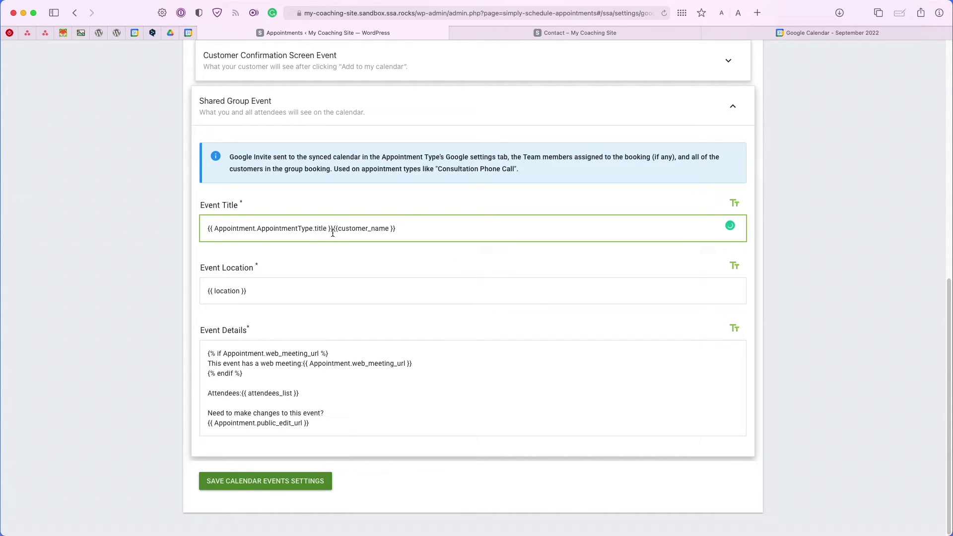
key(super+x)
key(super+v)
text(-)
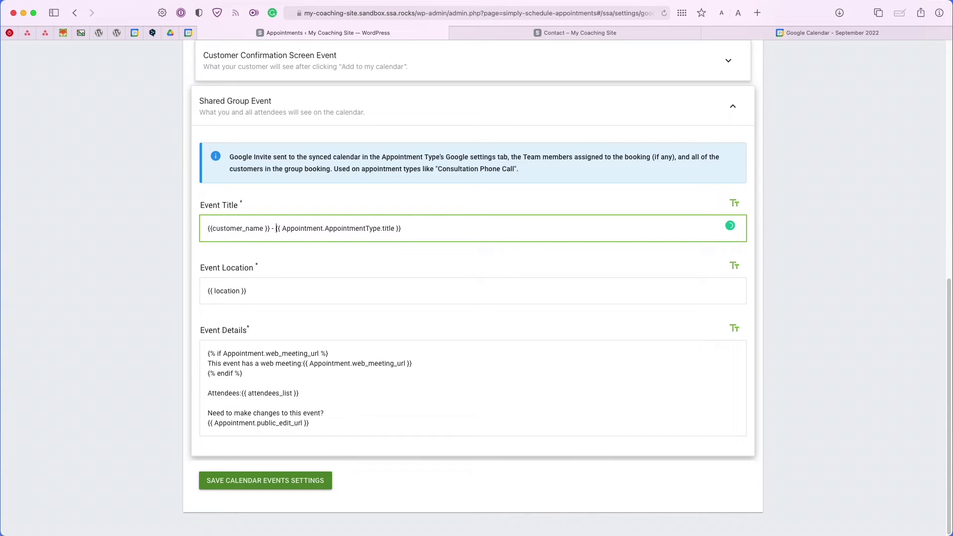
click(297, 288)
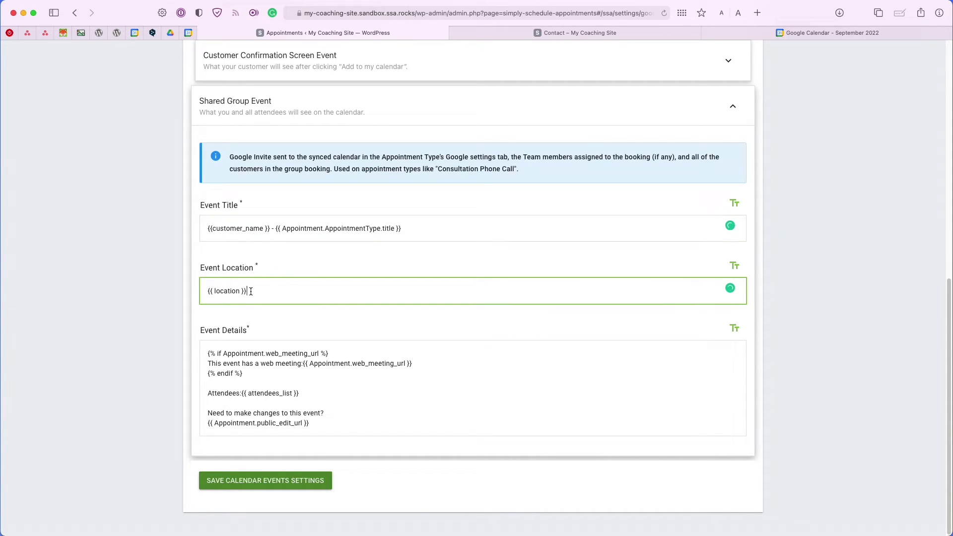
Step: Review the Shared Group Event's Event Location and Event Details text
triple_click(222, 284)
key(Tab)
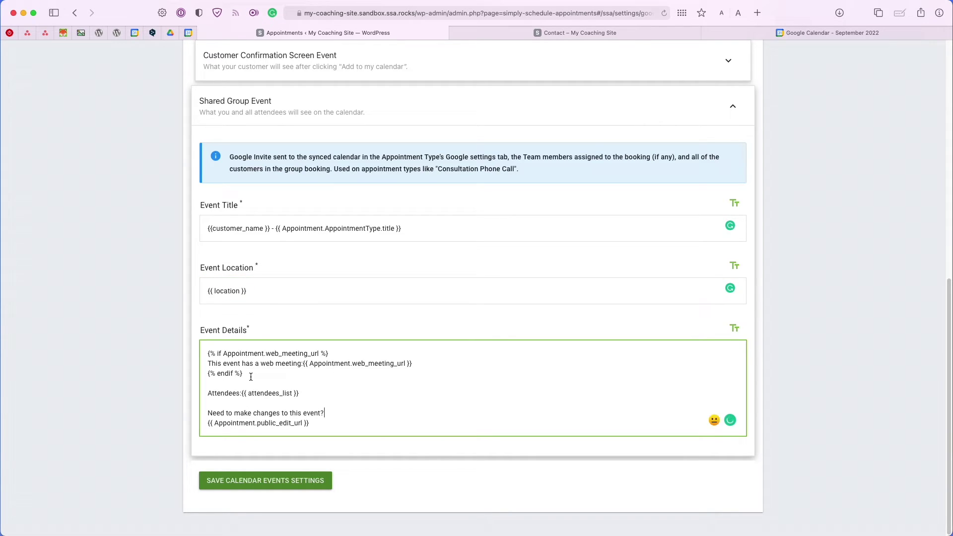
drag(243, 376, 201, 358)
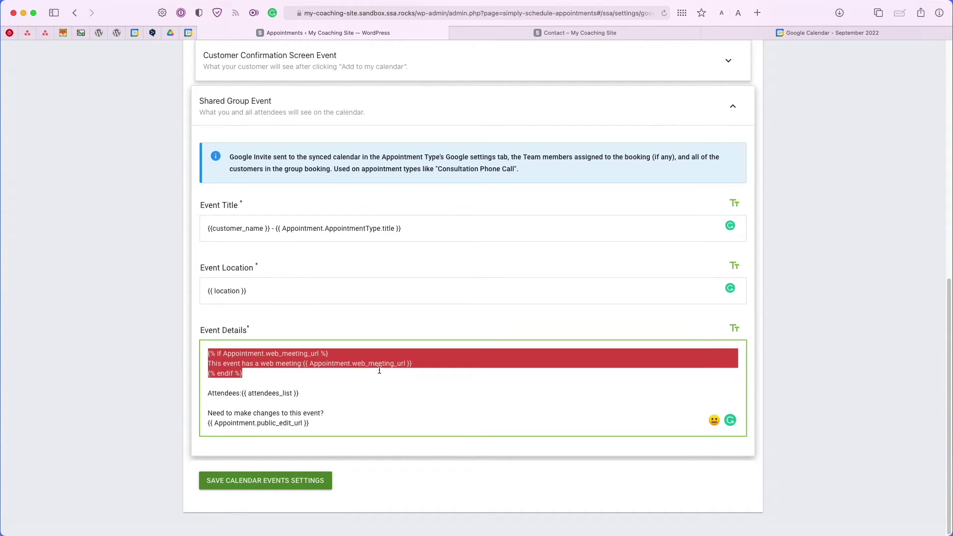
drag(316, 398, 221, 397)
drag(346, 421, 209, 416)
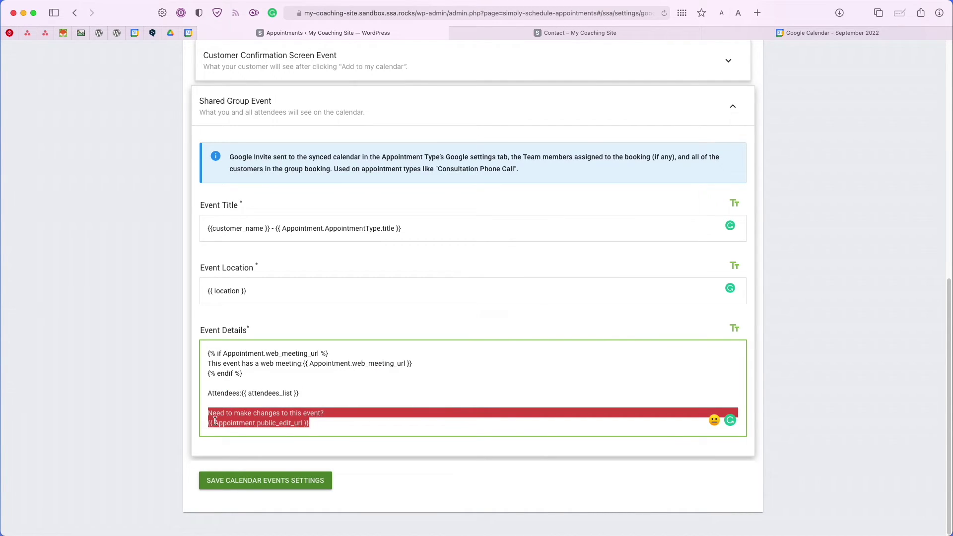
click(276, 423)
triple_click(277, 423)
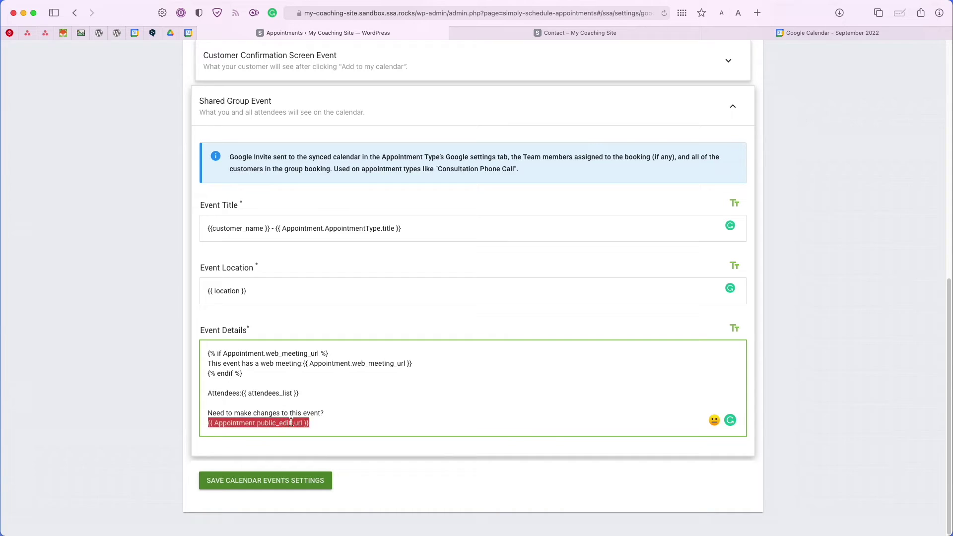
Step: Add 'Howdy there, glad you booked with me today :)' as the first Event Details line and save
click(346, 421)
key(super+Up)
key(Return)
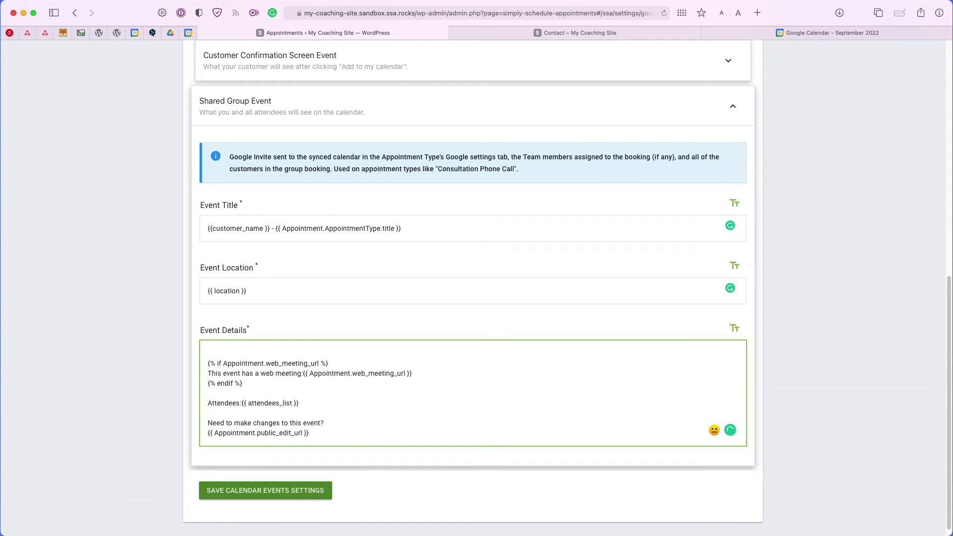
key(BackSpace)
text(Howdy there, glad you booked wi)
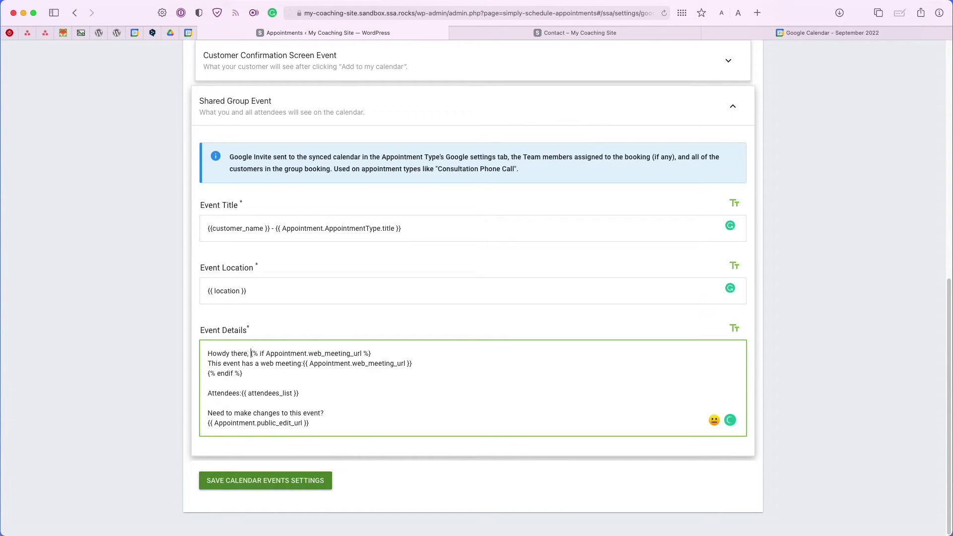
text(th me today :))
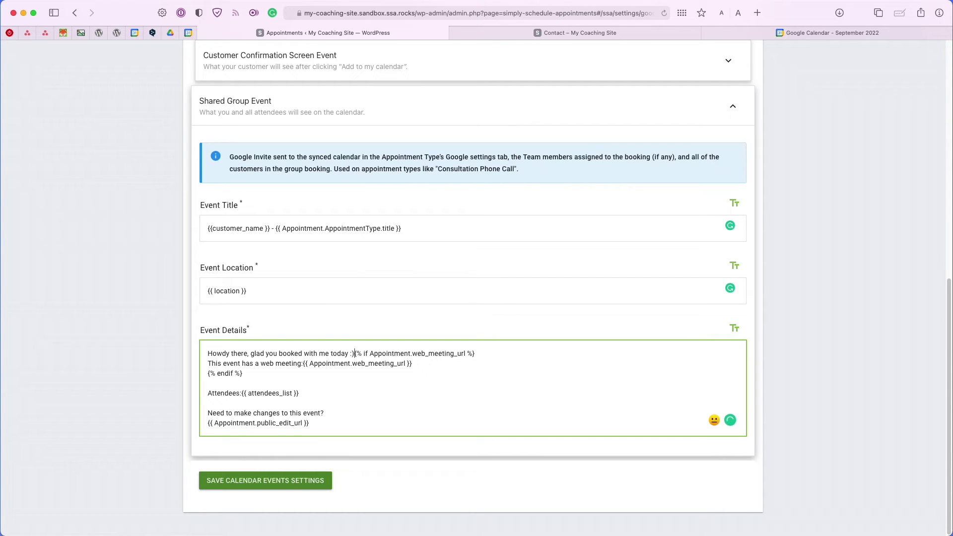
key(Return)
key(Return)
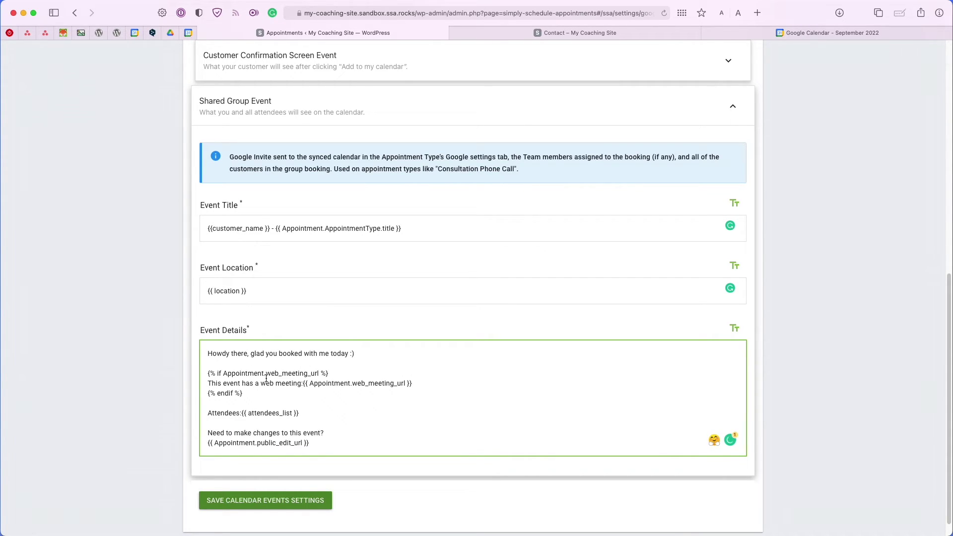
click(281, 505)
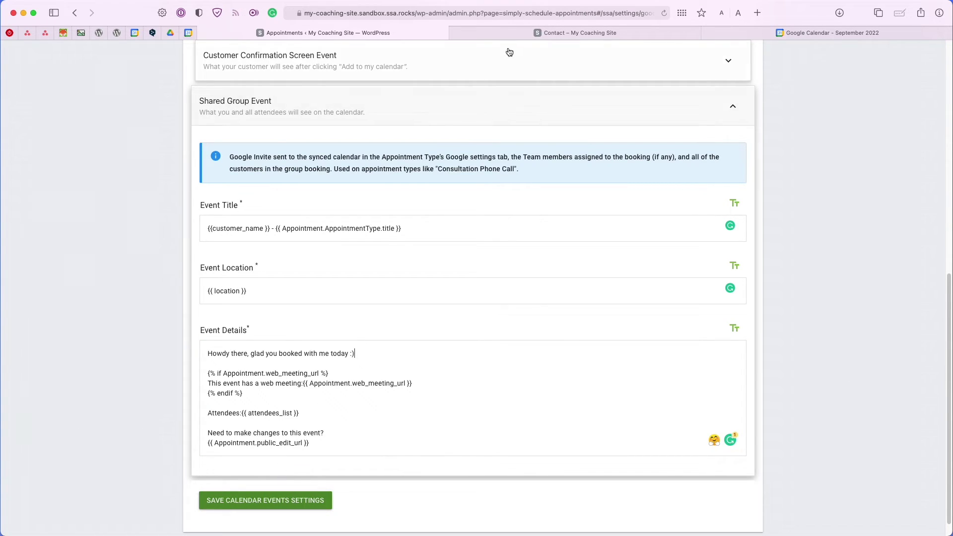
Step: Book another Consultation Phone Call for Monday, September 26, 2022 at 9:00 am
click(505, 33)
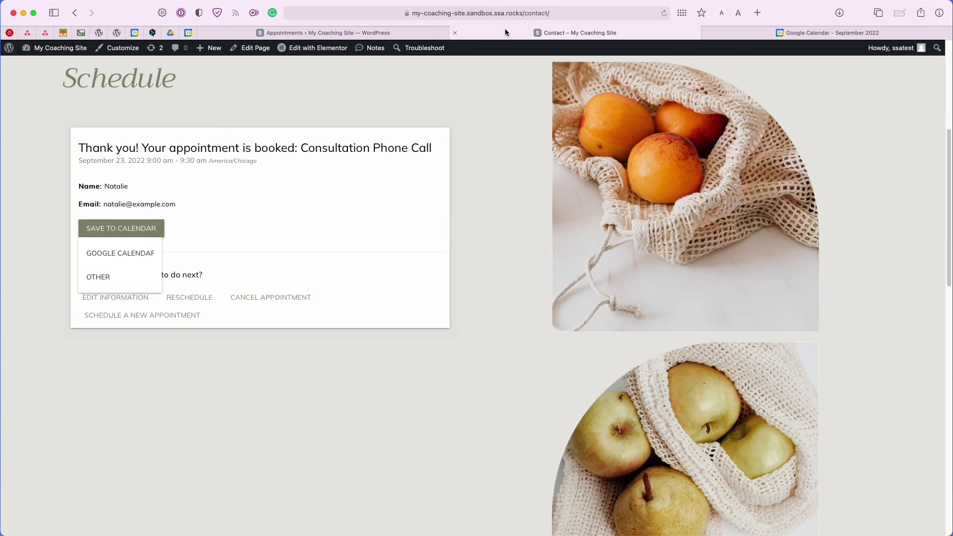
click(205, 328)
click(173, 317)
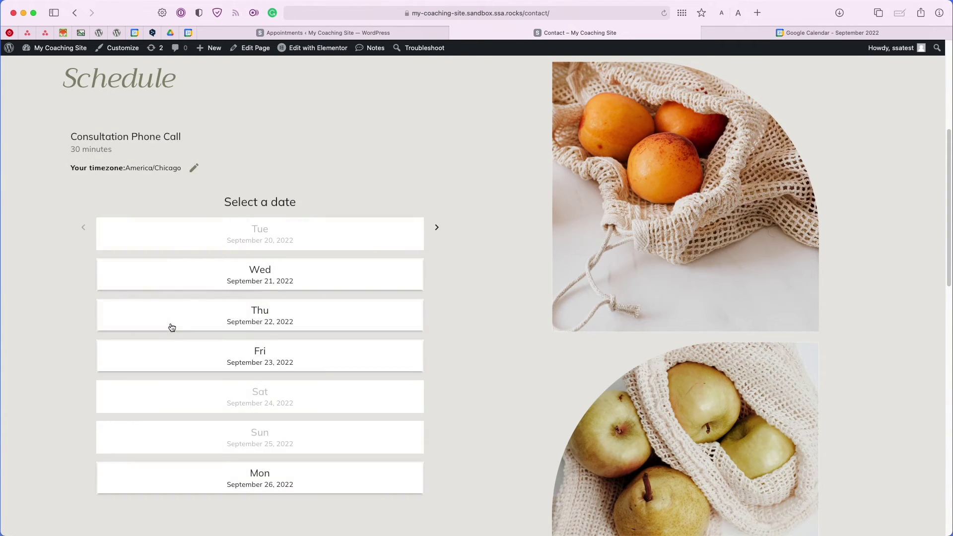
click(215, 477)
click(209, 301)
click(373, 294)
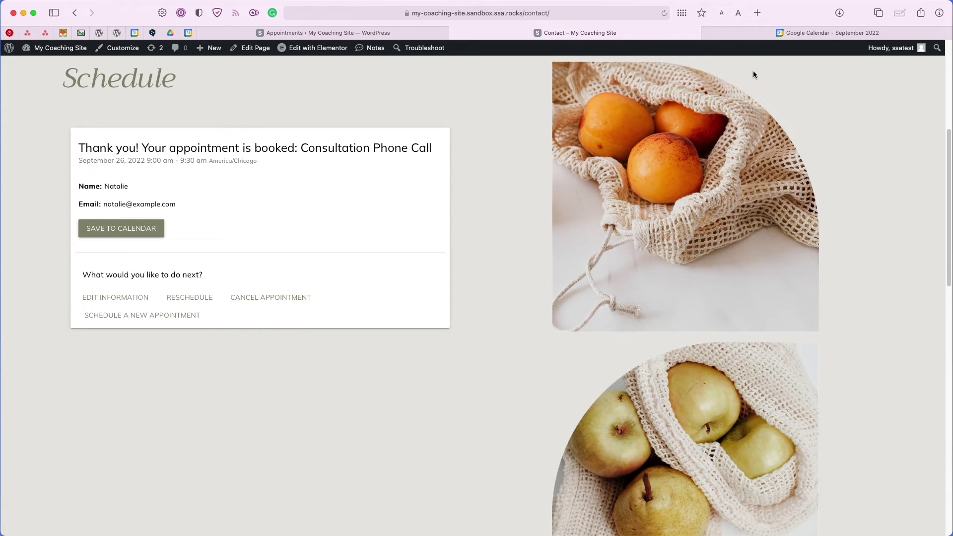
click(827, 33)
Step: Open the September 26 Google Calendar event to verify its customer-first title and greeting, then return to the confirmation page
click(300, 472)
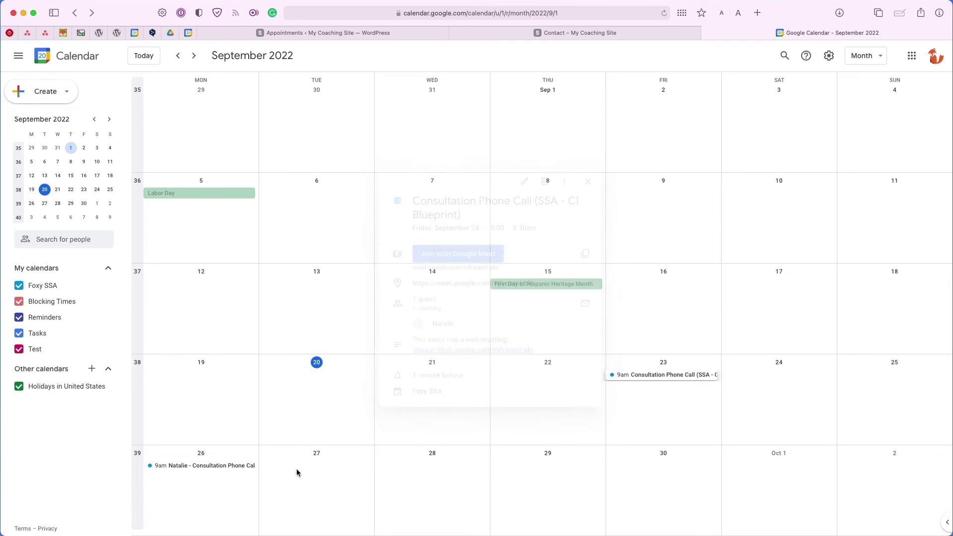
click(222, 469)
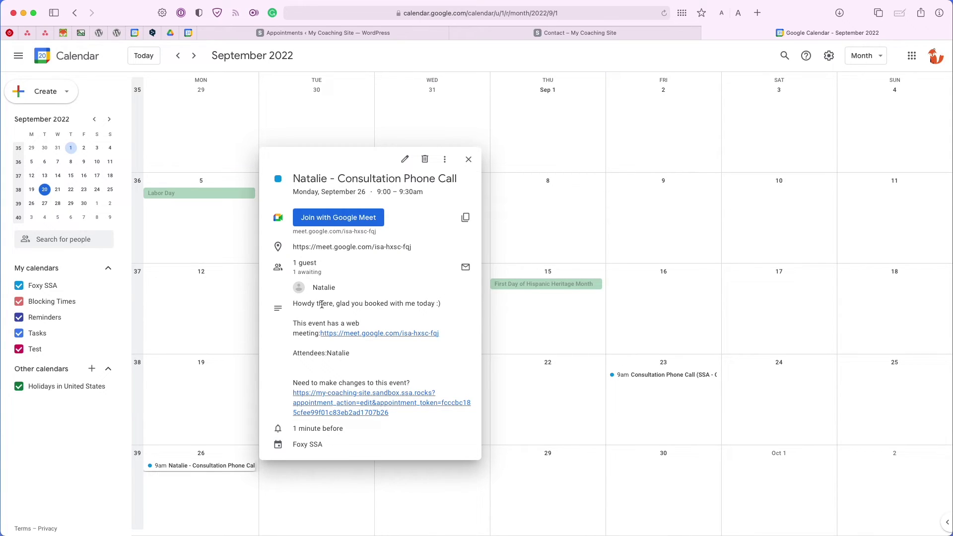
click(525, 405)
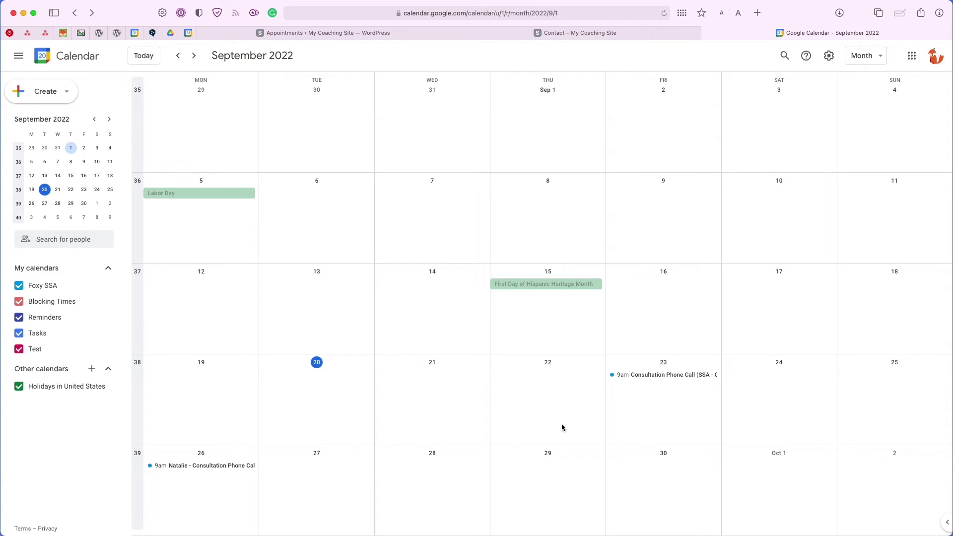
click(488, 35)
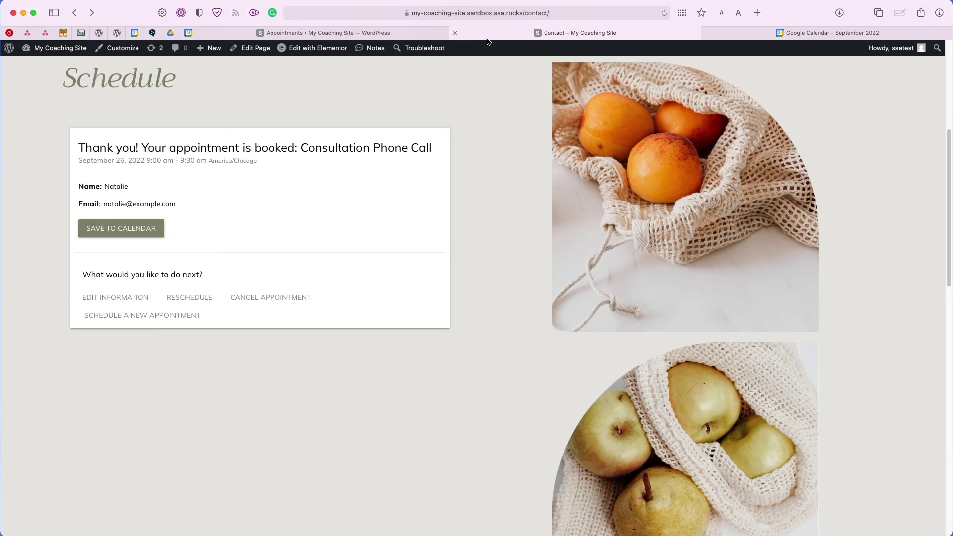
Step: Start a new booking and list Thursday, September 22 times: 9–11 AM and 1–3 PM
click(184, 322)
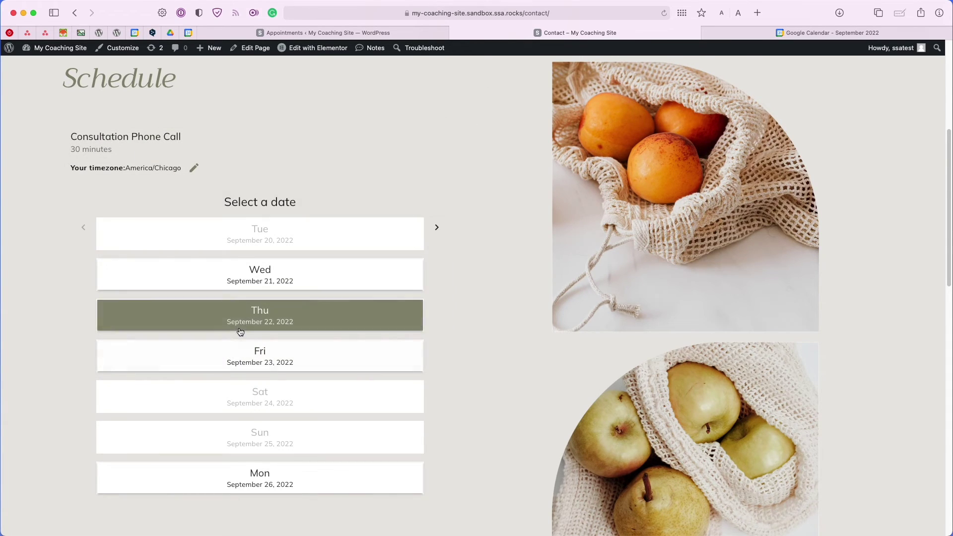
click(239, 328)
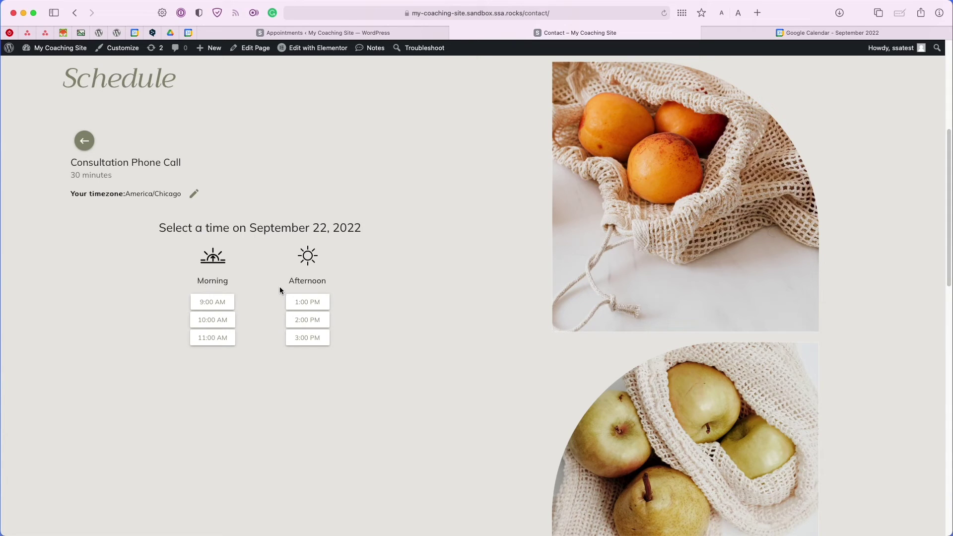
Step: In Google Calendar, create 'Blocking Event' on September 22 from 12:00pm to 5:00pm
click(754, 35)
click(561, 380)
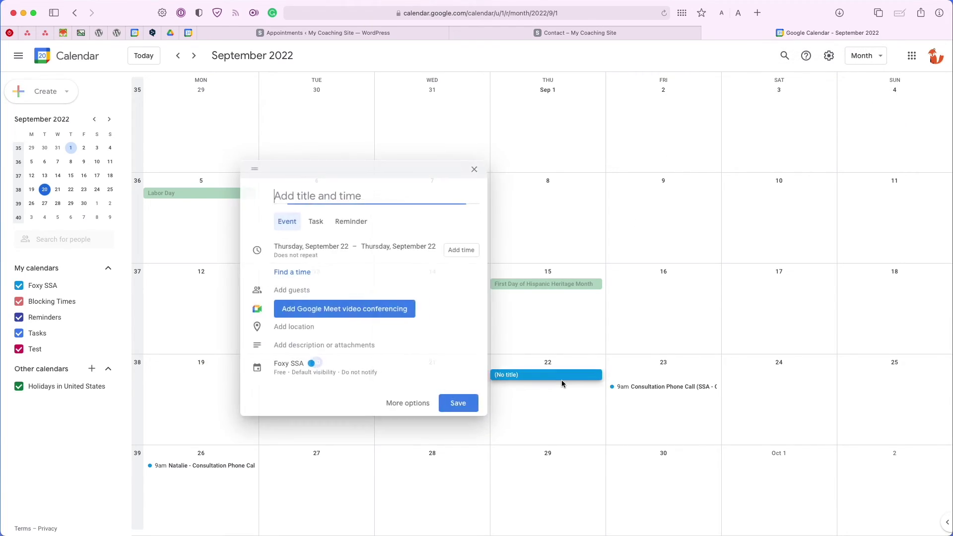
text(Blocking Event)
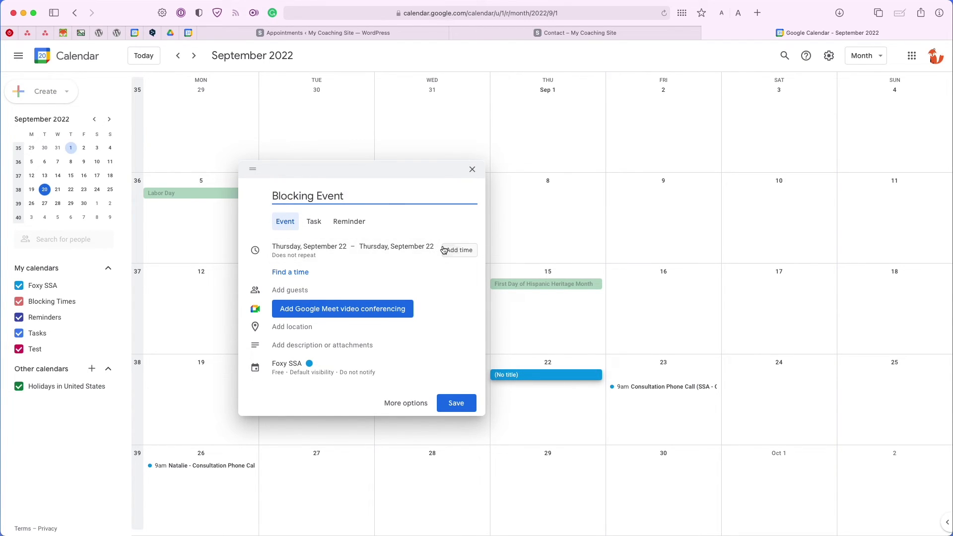
click(459, 250)
scroll(411, 295, up, 3)
scroll(411, 295, up, 3)
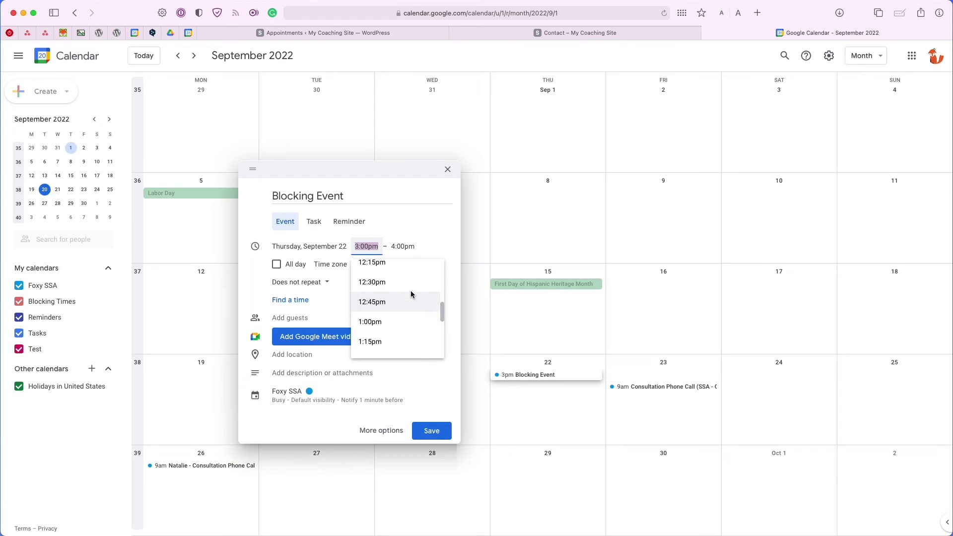
click(414, 272)
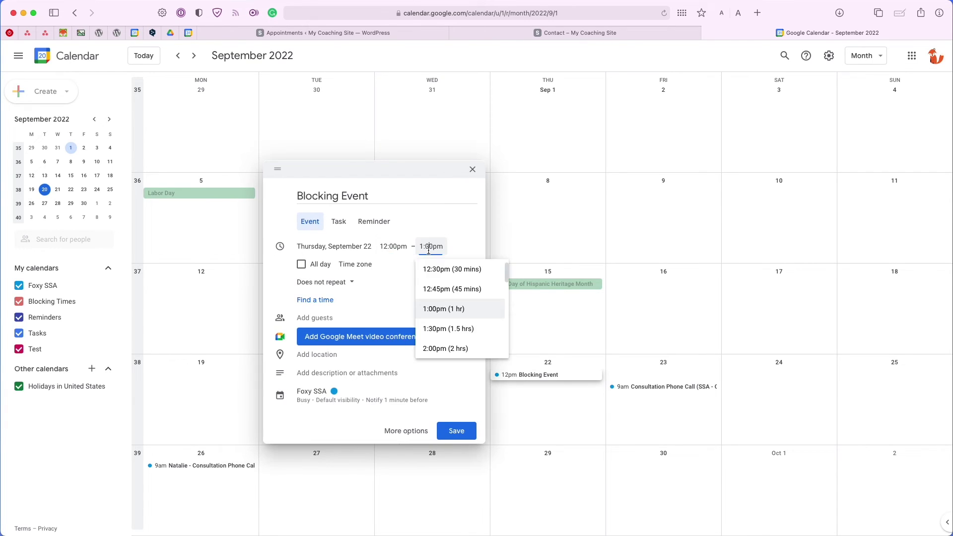
scroll(439, 323, down, 5)
click(444, 322)
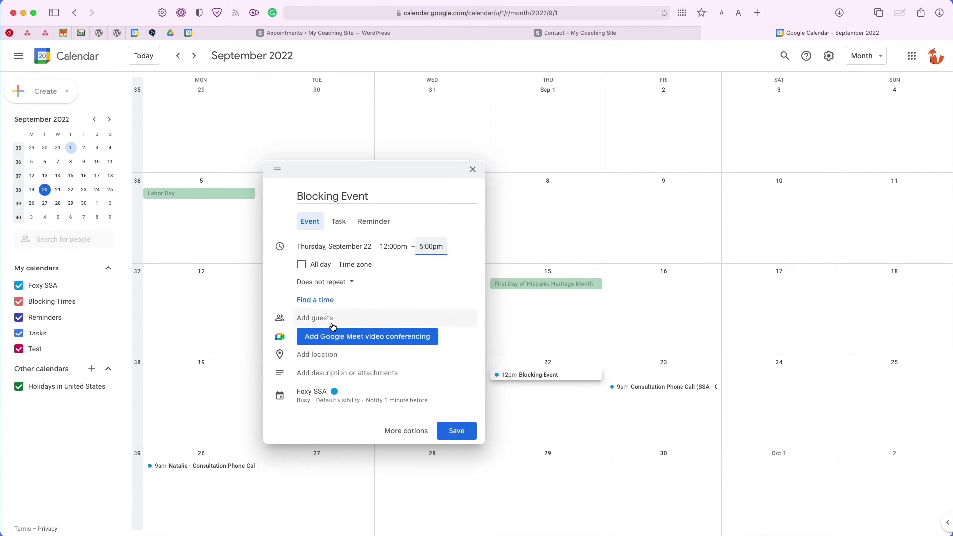
Step: Assign the event to the Blocking Times calendar, keep it Busy, and save it
click(326, 395)
click(322, 387)
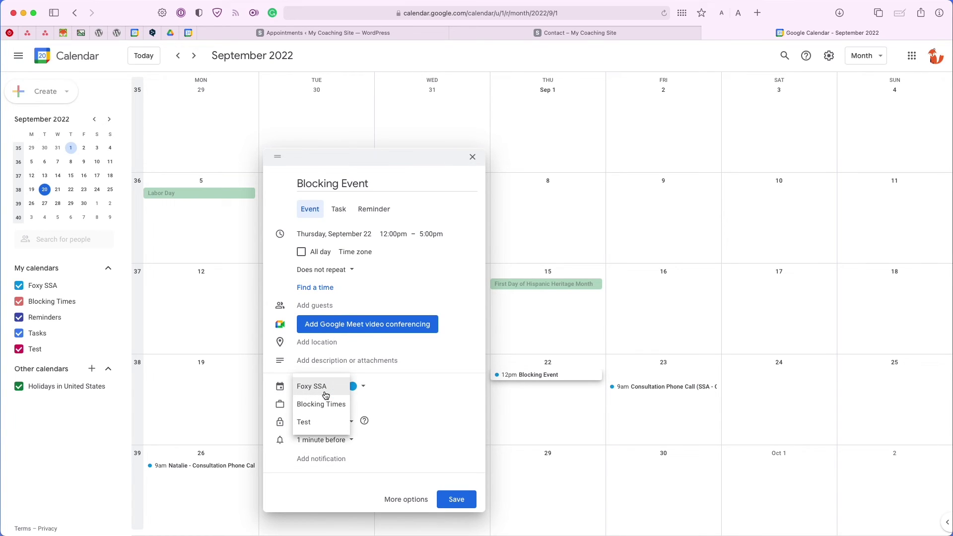
click(320, 403)
click(311, 417)
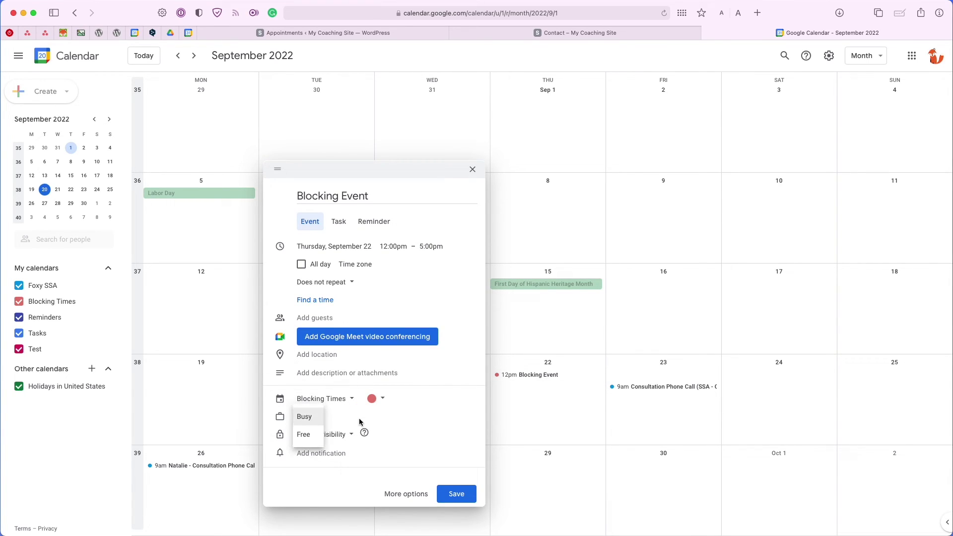
click(320, 419)
click(316, 424)
click(311, 427)
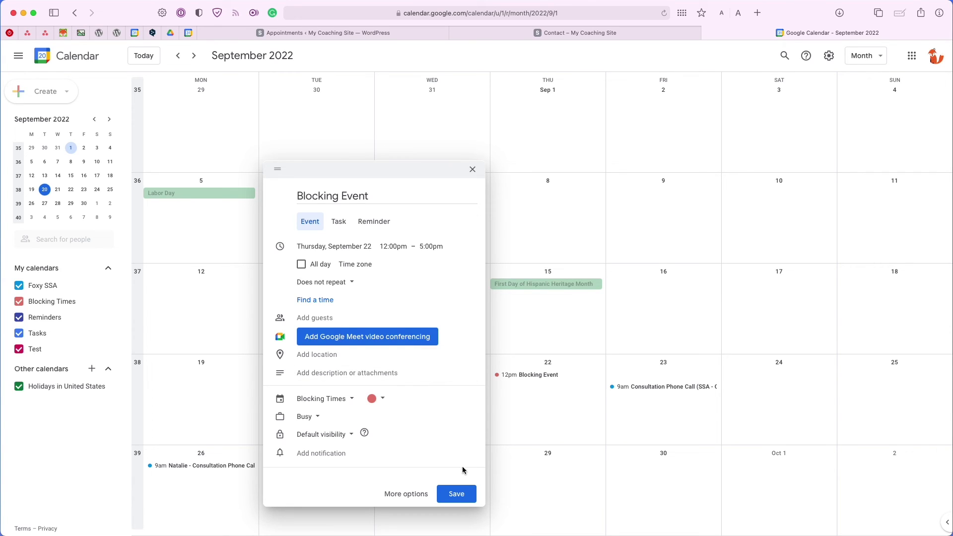
click(457, 494)
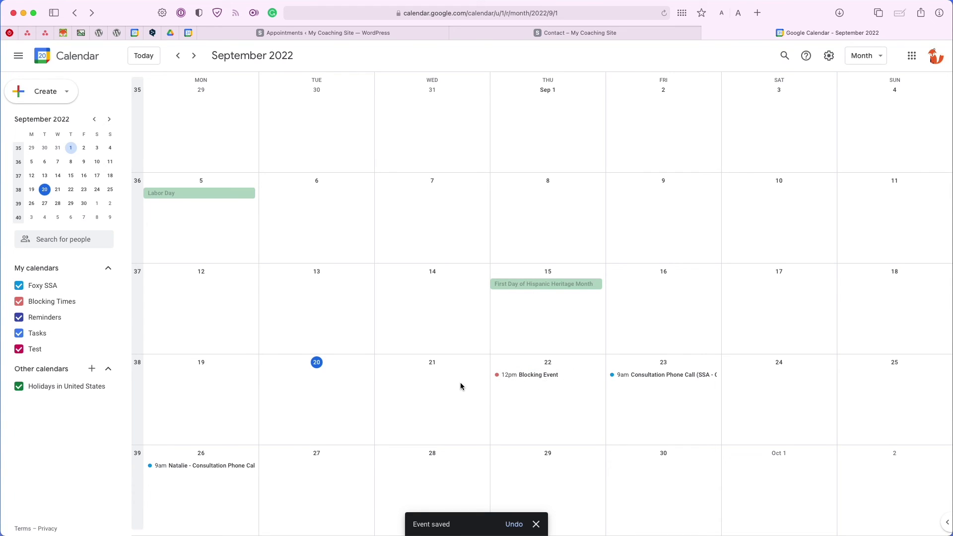
Step: Reload the Schedule booking page and check Thursday September 22, now offering only 9–11 AM slots
click(410, 38)
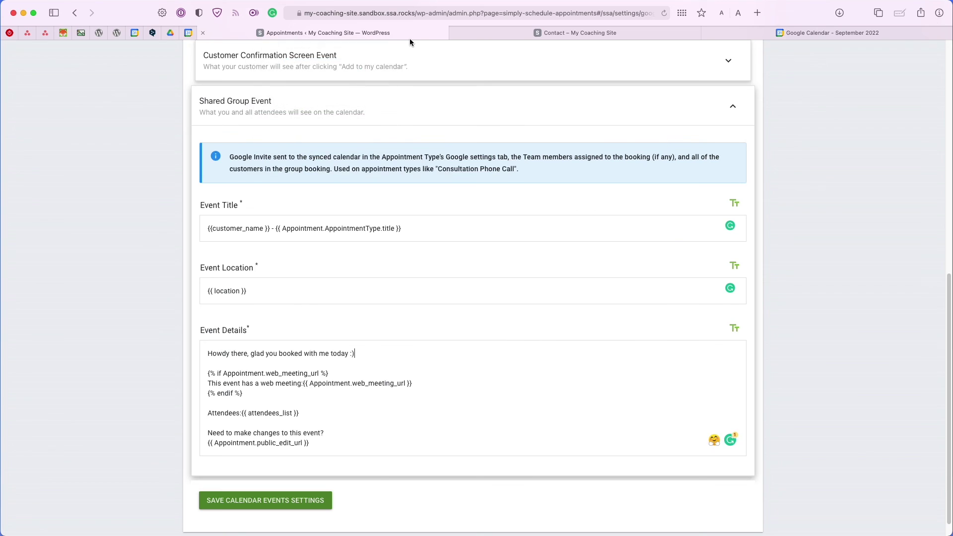
click(482, 36)
click(663, 13)
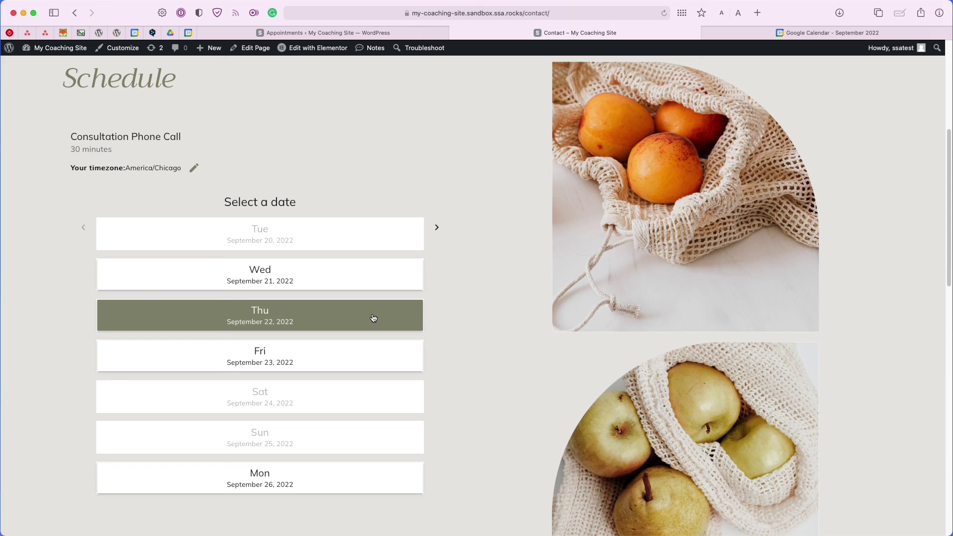
click(374, 319)
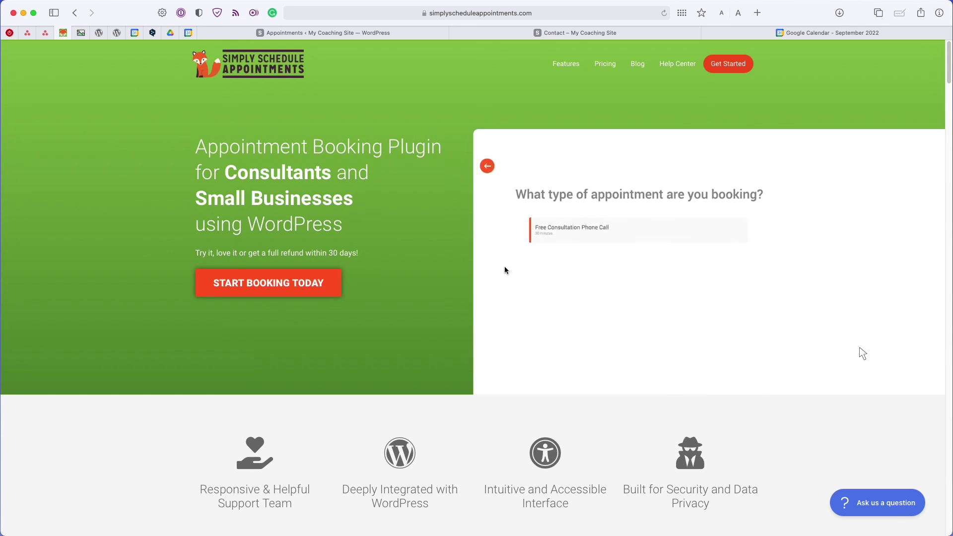
scroll(504, 270, down, 1)
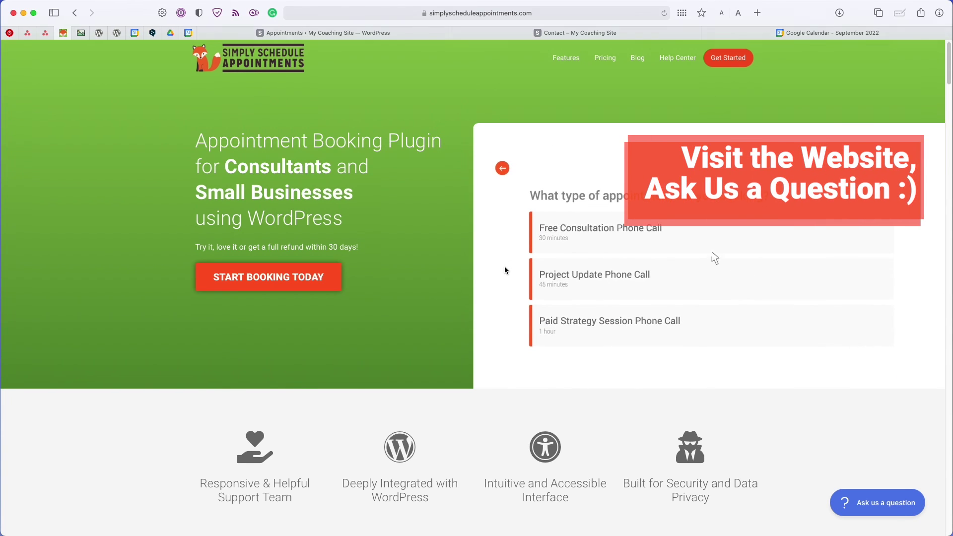
scroll(504, 270, down, 3)
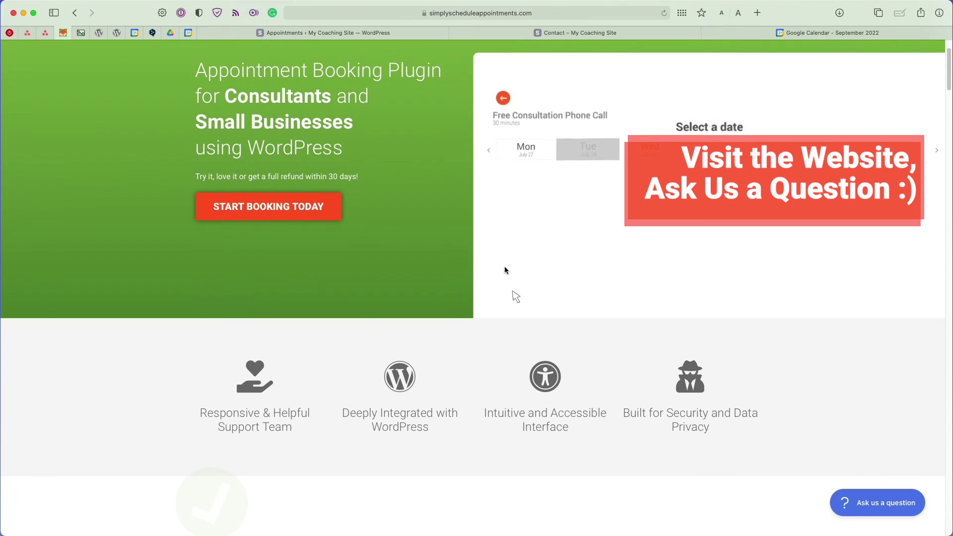
scroll(505, 269, down, 3)
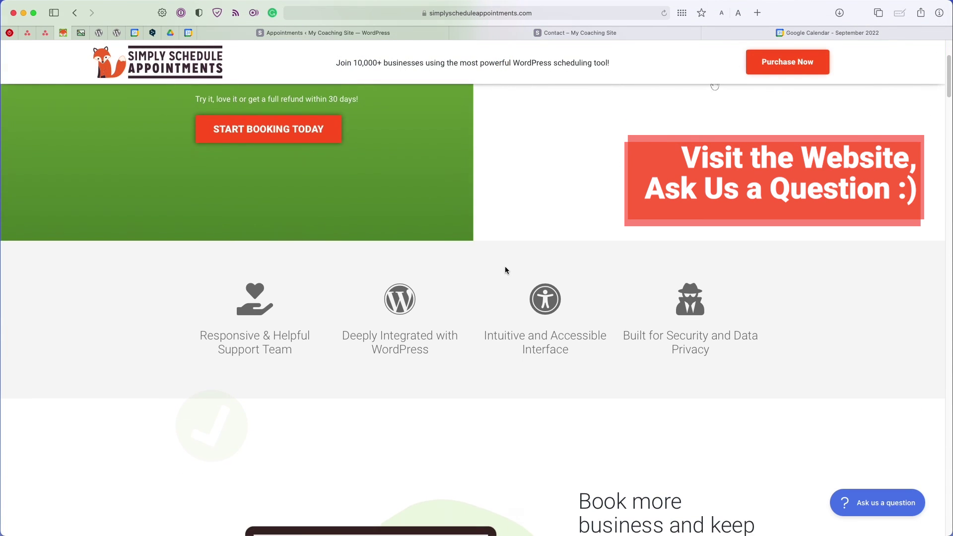
scroll(505, 270, down, 4)
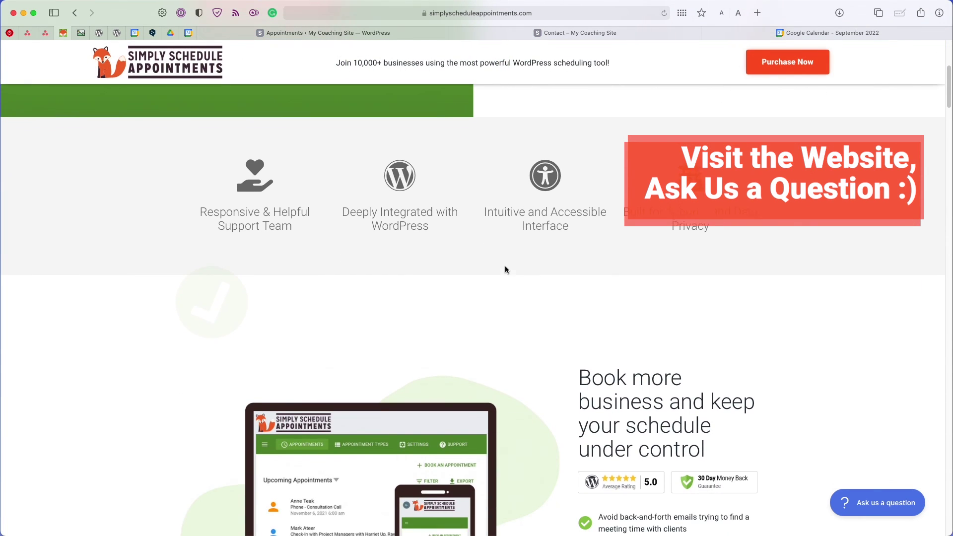
scroll(505, 270, down, 7)
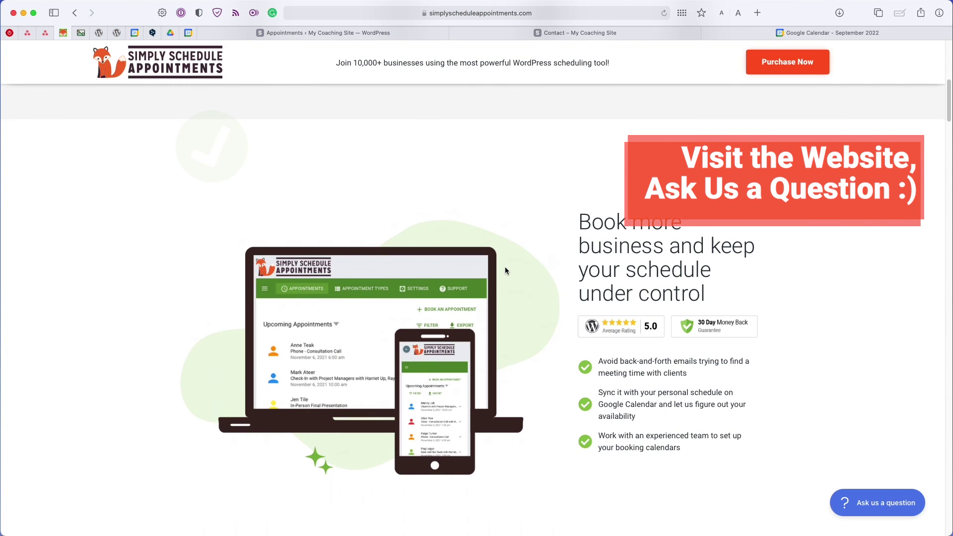